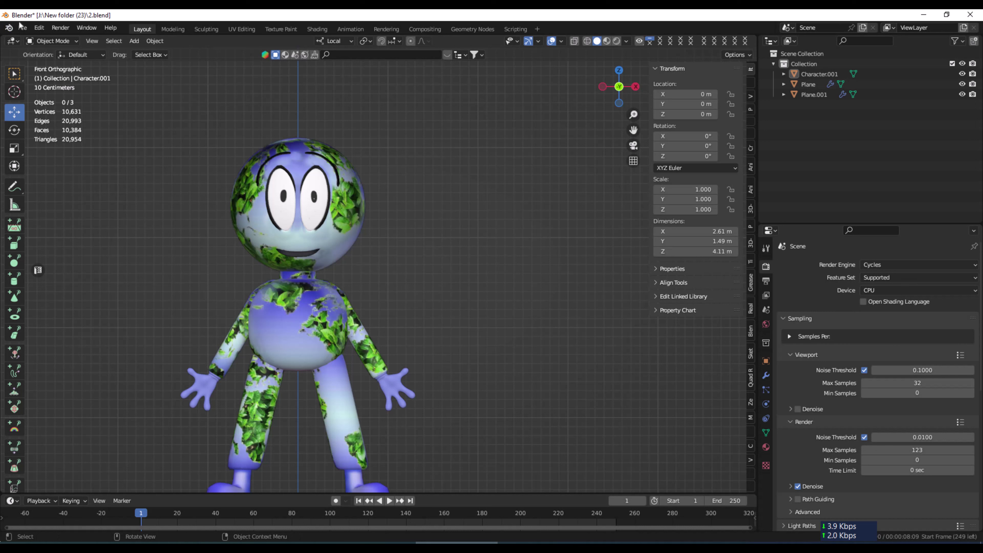
Leave Blender and switch to the Mixamo page in the browser.
left_click(22, 28)
mouse_move(87, 203)
left_click(925, 15)
left_click(39, 18)
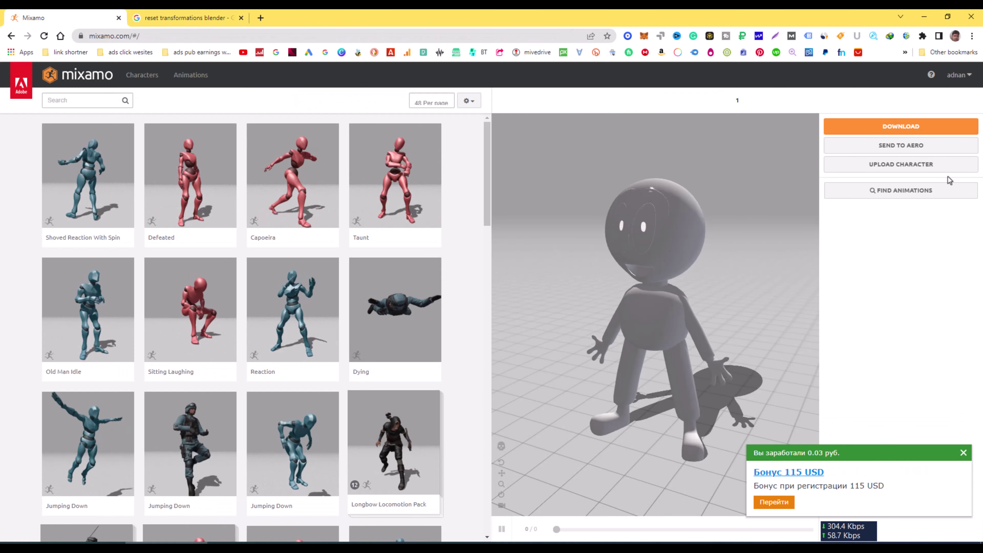
Upload "for mixamo.fbx" from New folder (23) as a new character and dismiss the bonus notification.
left_click(911, 167)
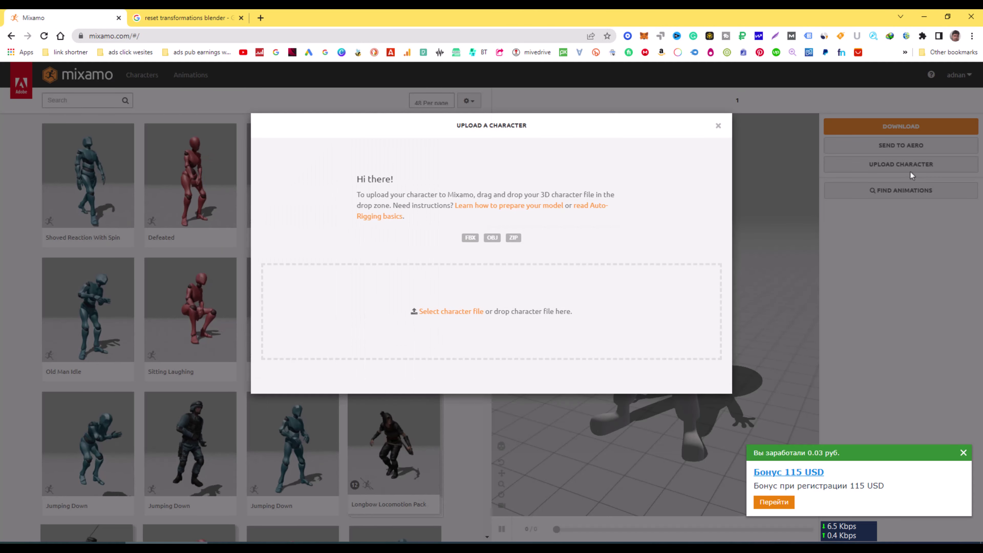
left_click(452, 313)
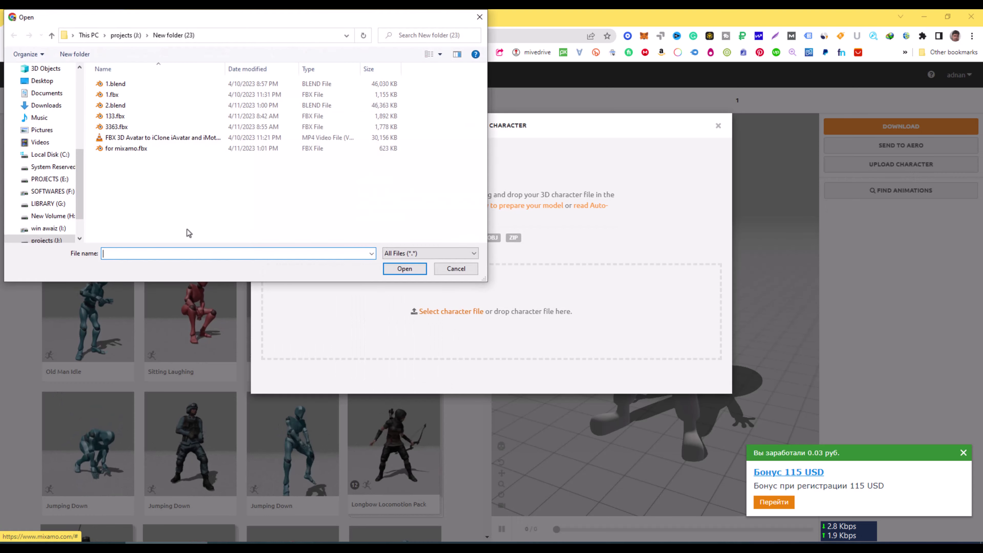
left_click(129, 137)
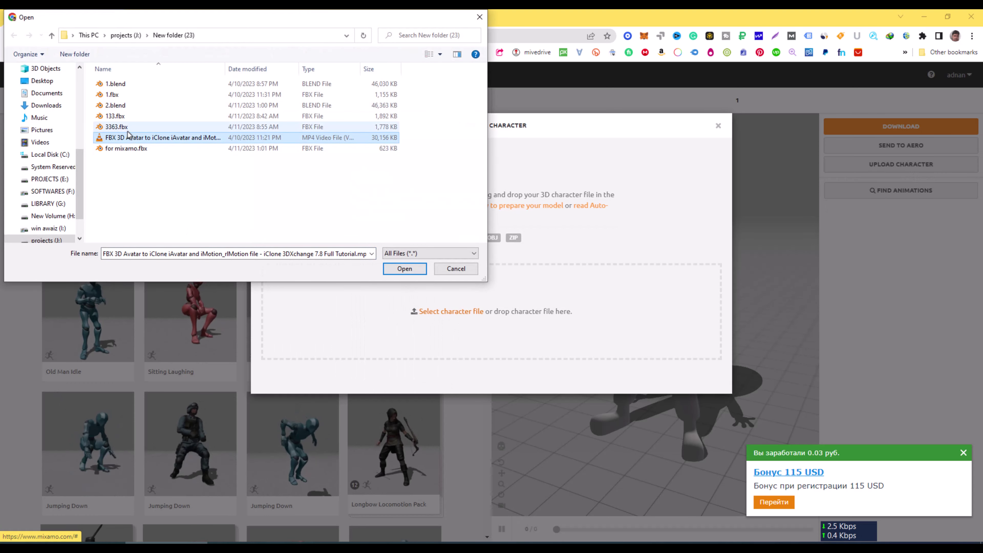
left_click(127, 151)
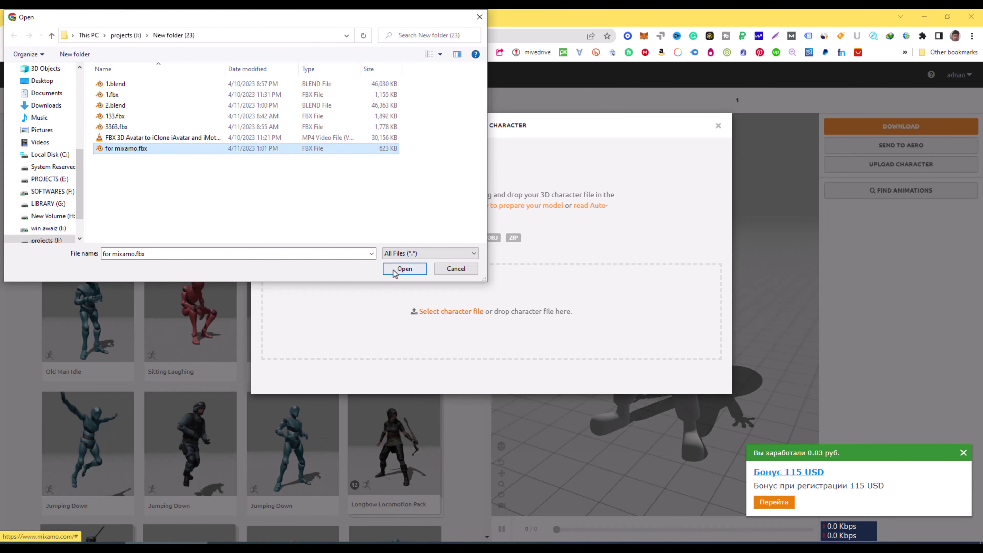
left_click(404, 268)
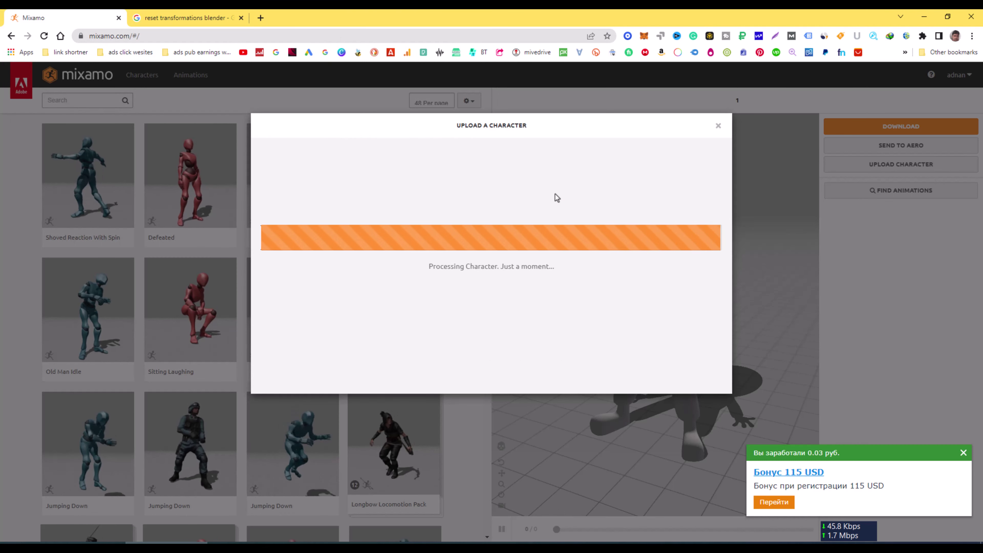
left_click(963, 453)
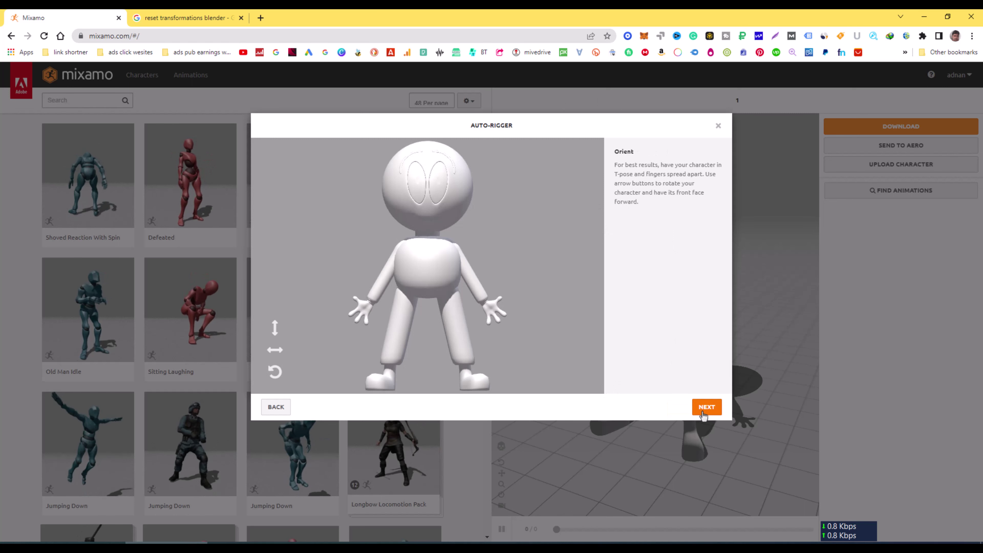
Accept the character's orientation and place the chin, wrist, elbow, knee and groin markers symmetrically on the body.
left_click(702, 412)
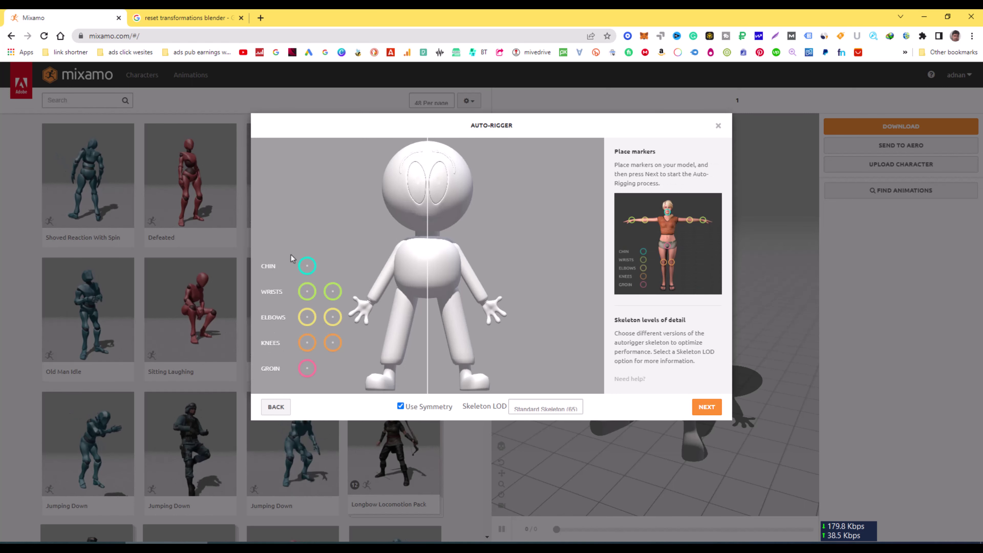
mouse_move(306, 267)
left_mouse_down()
mouse_move(401, 216)
mouse_move(429, 224)
left_mouse_up()
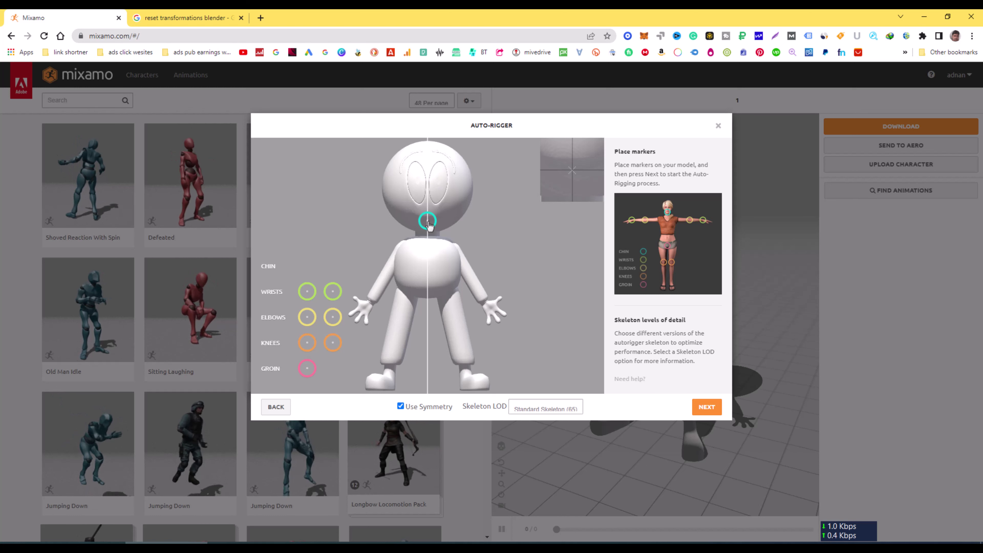
left_click_drag(428, 225, 428, 224)
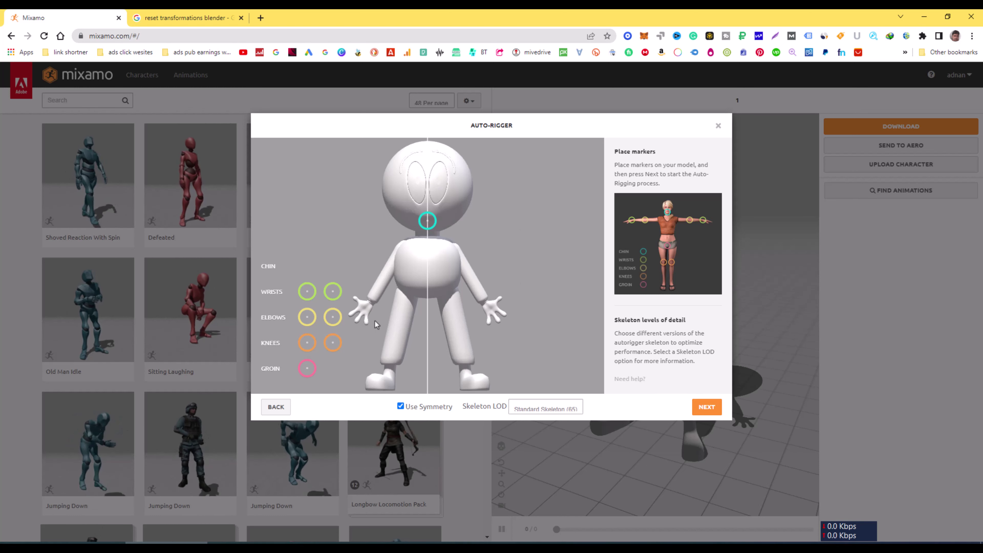
mouse_move(309, 295)
left_mouse_down()
mouse_move(358, 291)
mouse_move(372, 306)
left_mouse_up()
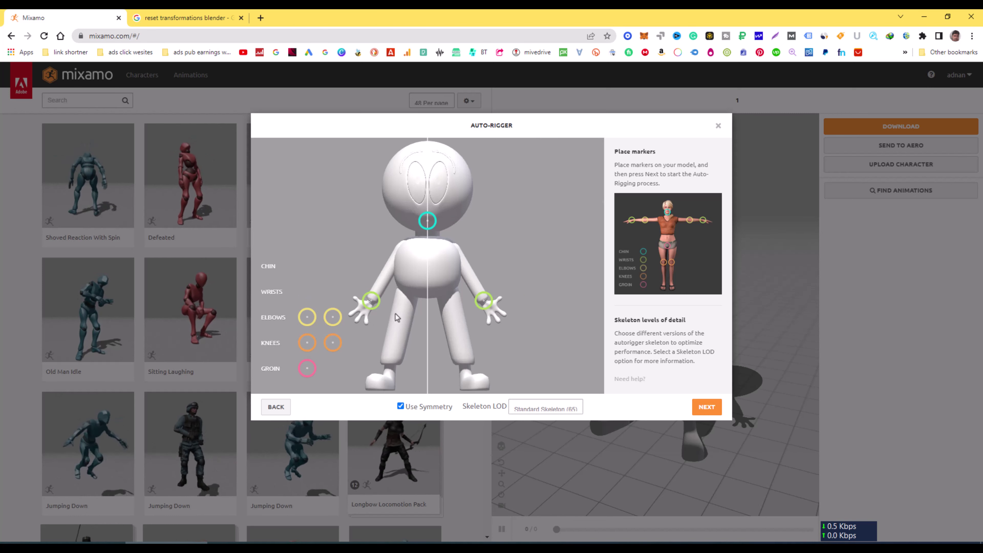
mouse_move(307, 318)
left_mouse_down()
mouse_move(351, 305)
mouse_move(394, 272)
mouse_move(387, 276)
left_mouse_up()
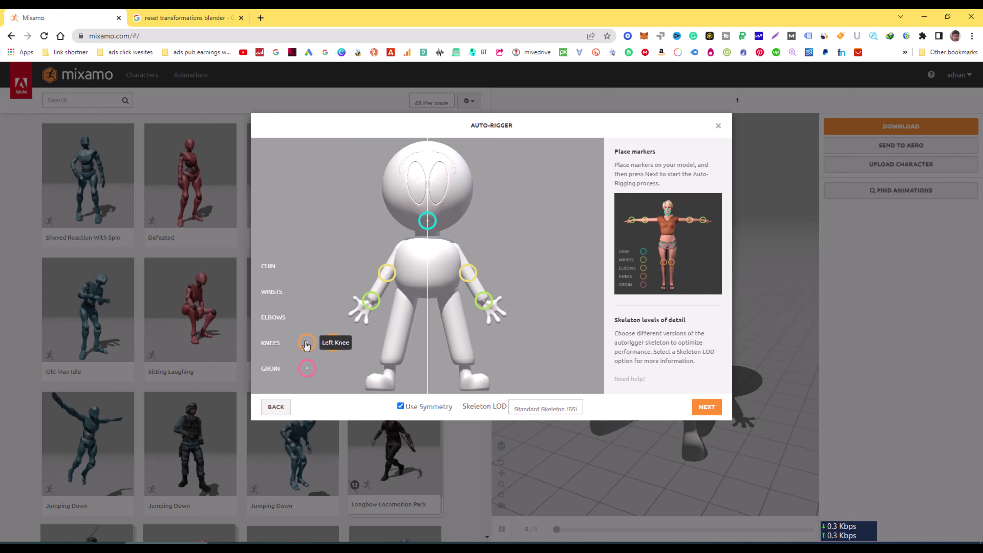
mouse_move(306, 345)
left_mouse_down()
mouse_move(403, 345)
mouse_move(395, 338)
left_mouse_up()
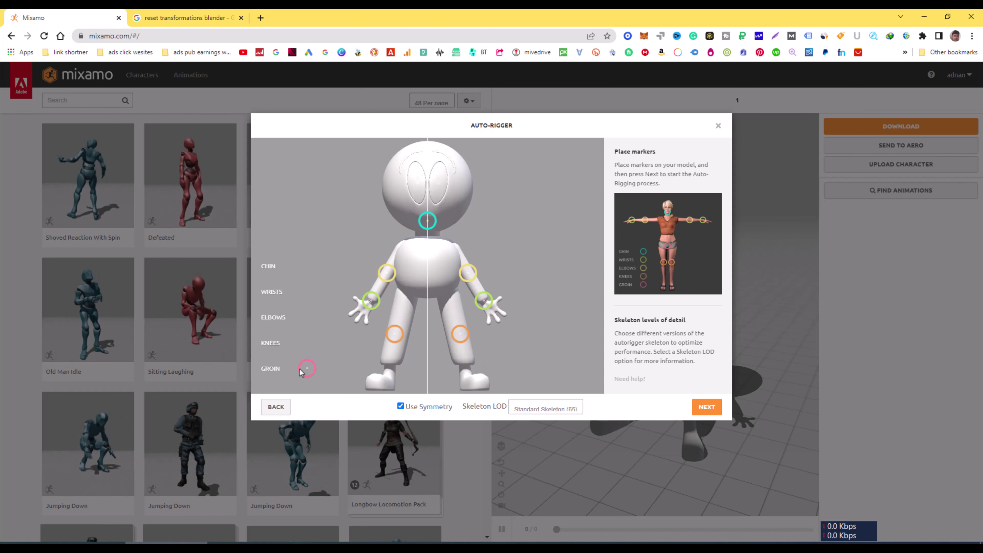
left_click_drag(307, 372, 429, 296)
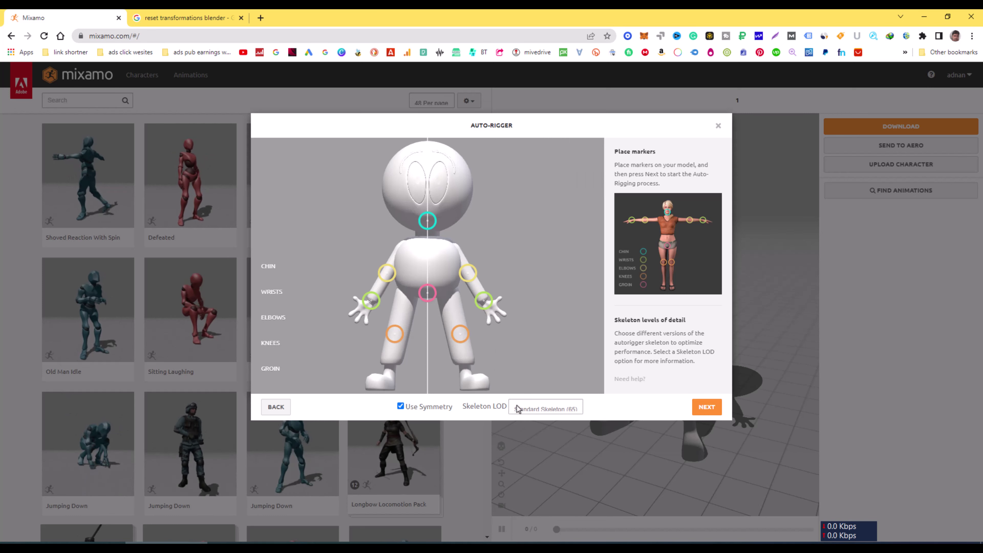
left_click(528, 411)
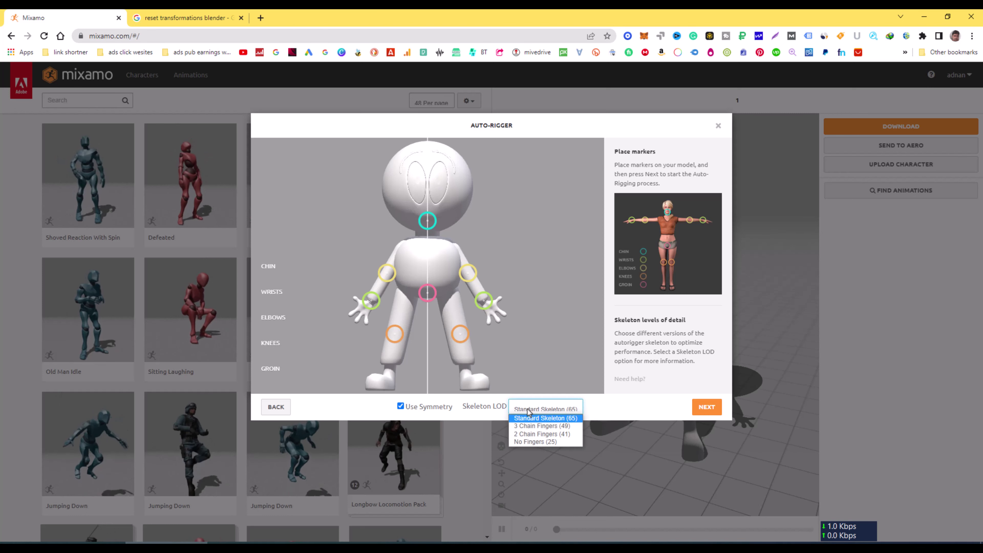
left_click(526, 426)
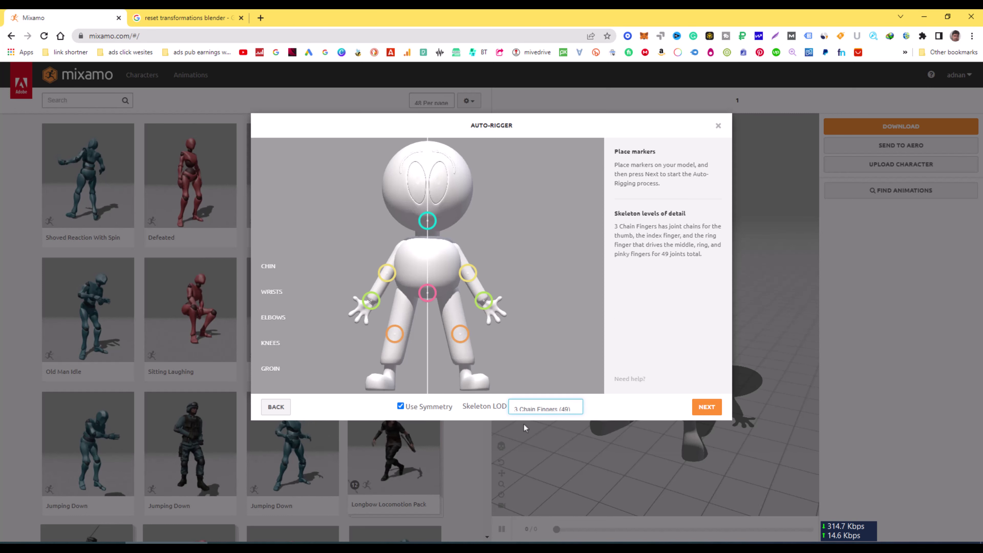
left_click(527, 411)
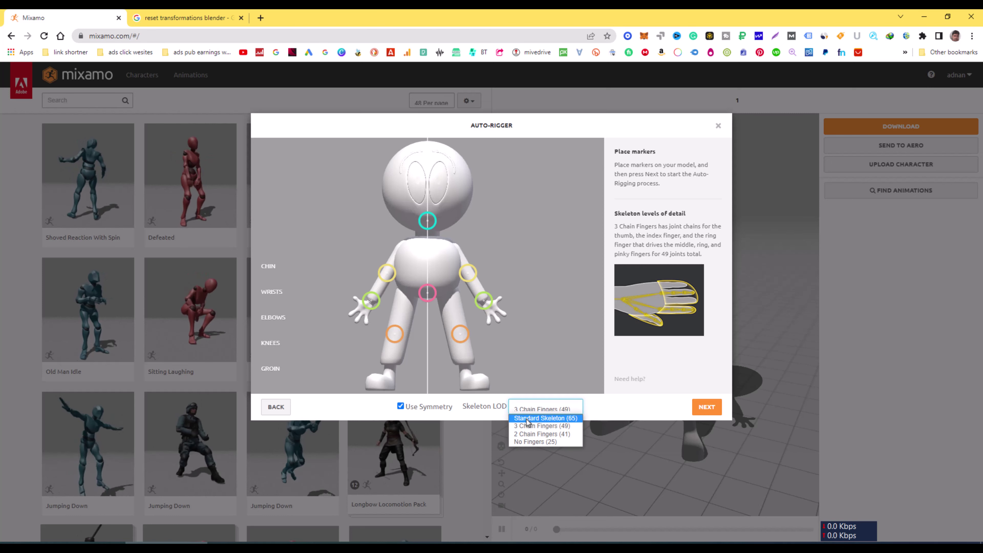
left_click(527, 417)
Run the auto-rigging and accept the rigged result as the new character, replacing the previous one.
left_click(708, 410)
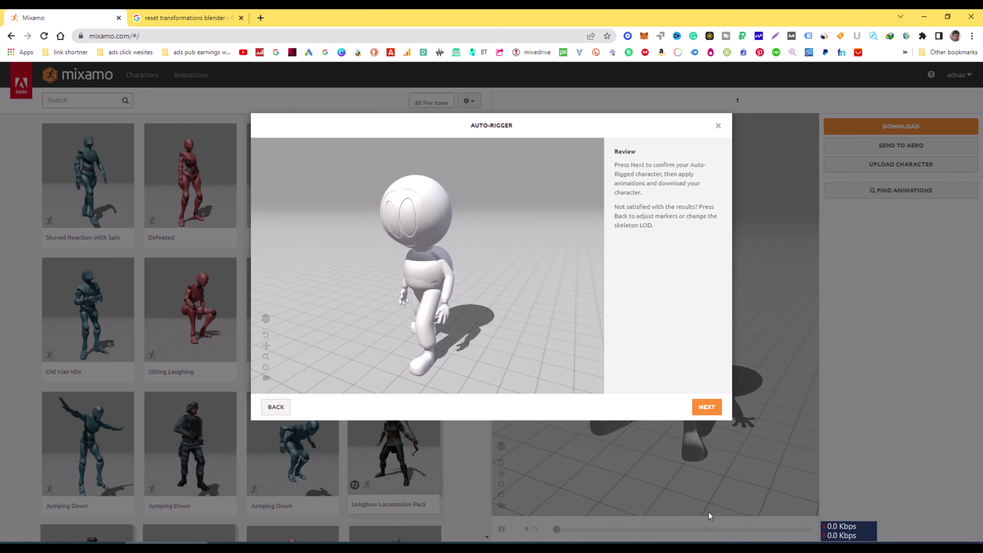
left_click(707, 406)
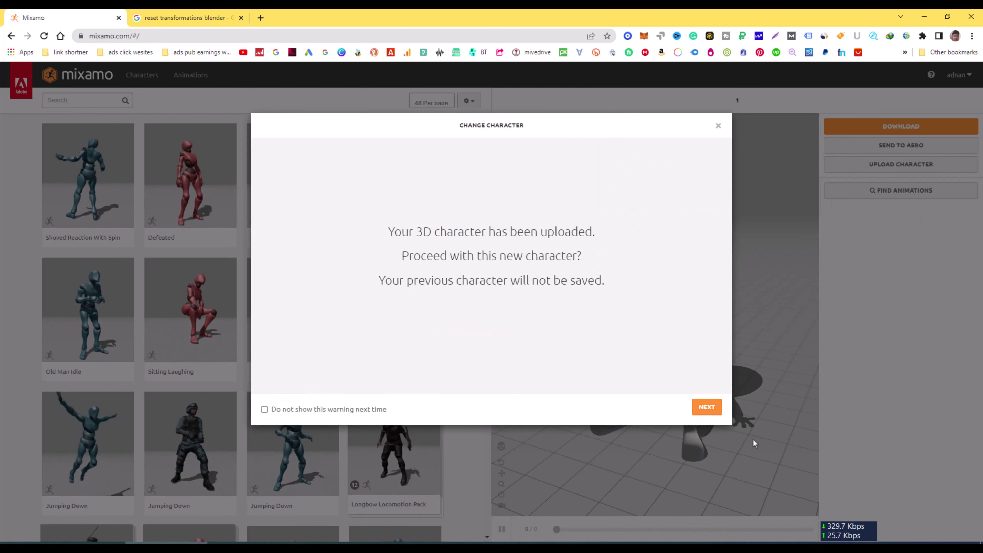
left_click(706, 407)
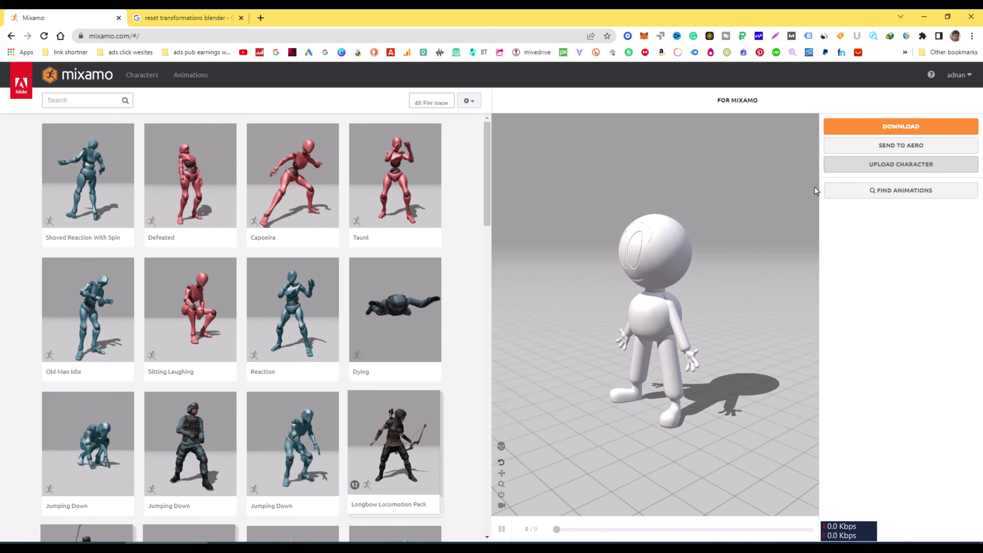
Request a download of the rigged character as FBX Binary with the pose set to Original Pose(.fbx).
left_click(902, 130)
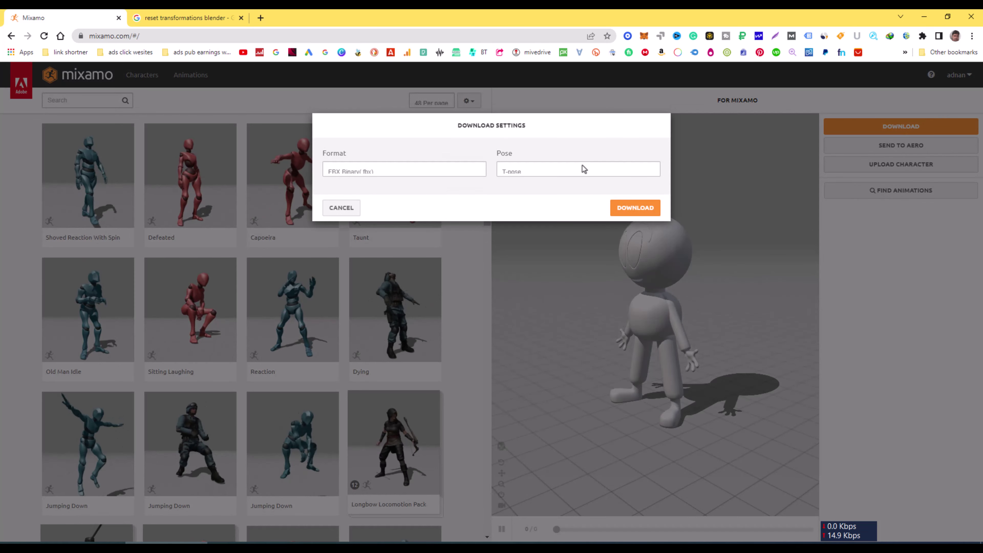
left_click(563, 171)
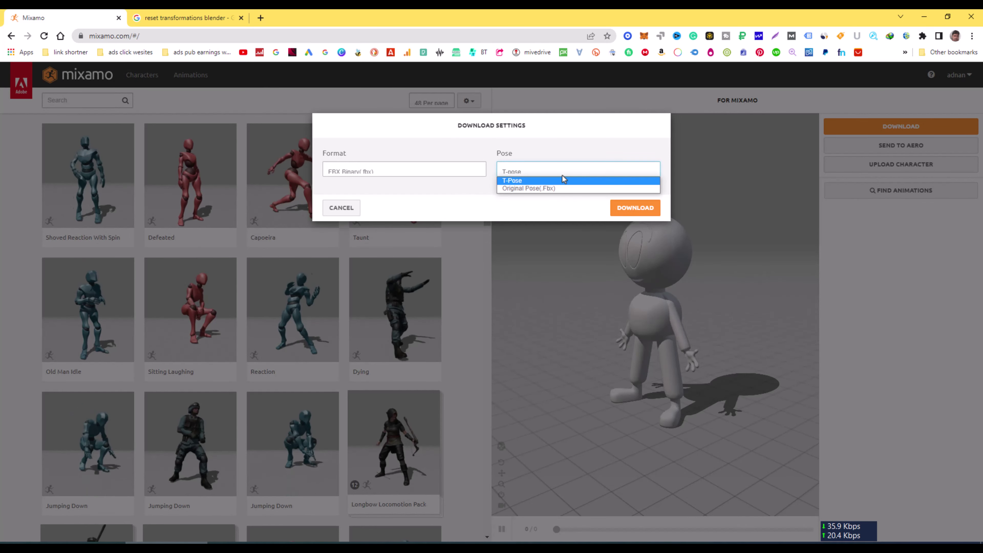
left_click(544, 188)
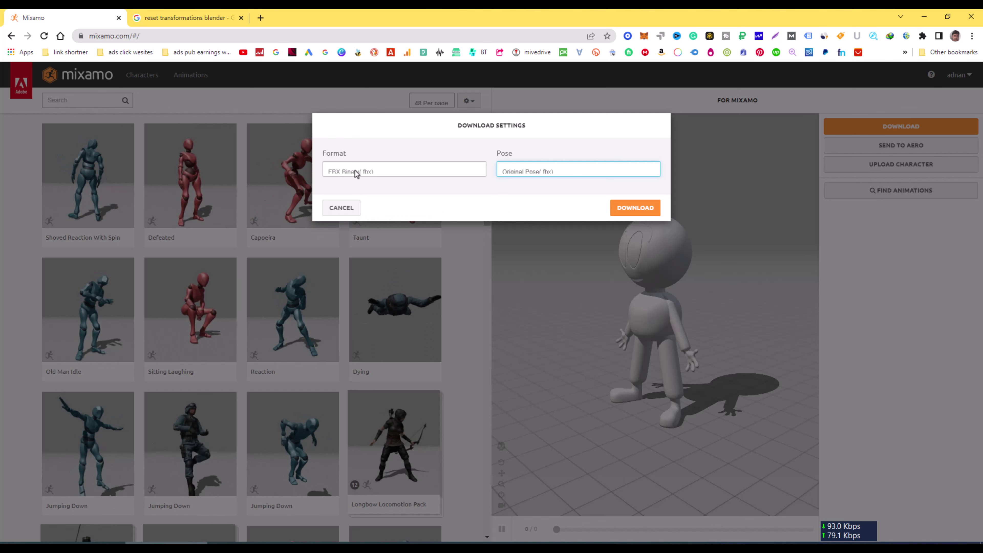
left_click(640, 211)
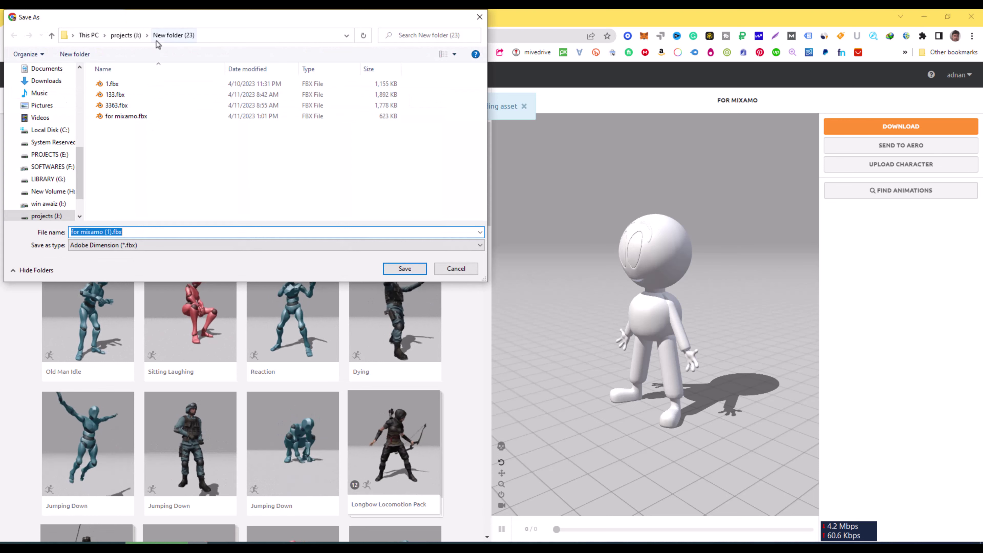
Create a folder named "New folder" inside New folder (23) and save the download there as "for mixamo (1).fbx".
left_click(86, 55)
left_click(132, 83)
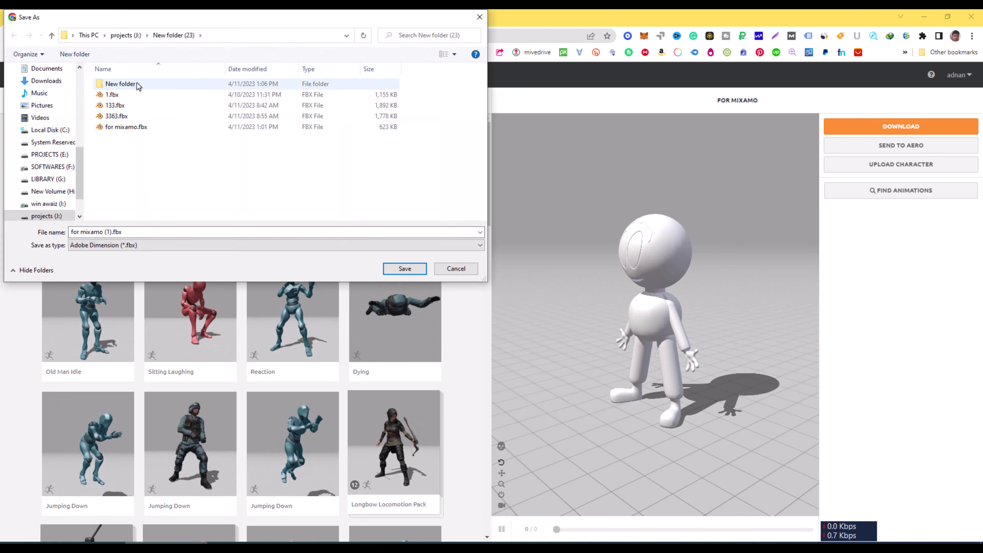
double_click(137, 85)
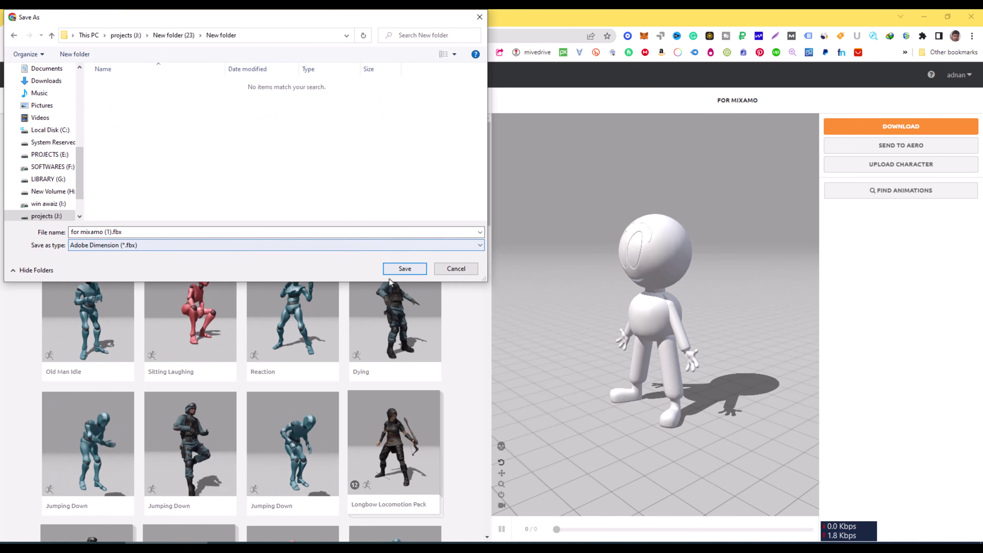
left_click(113, 232)
left_click(405, 267)
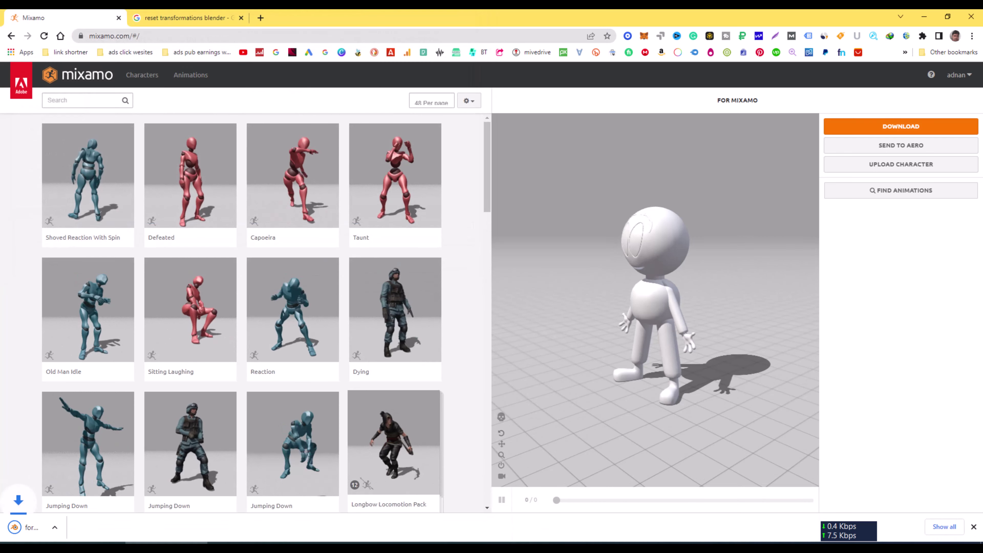
Download the character again with the pose set to T-pose and save it as "tpose.fbx".
left_click(928, 131)
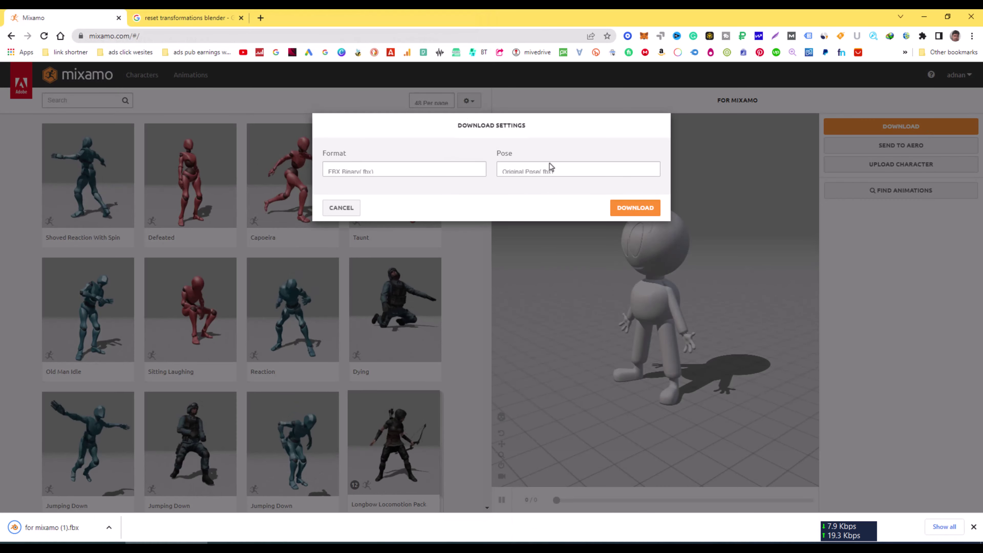
left_click(549, 169)
left_click(532, 189)
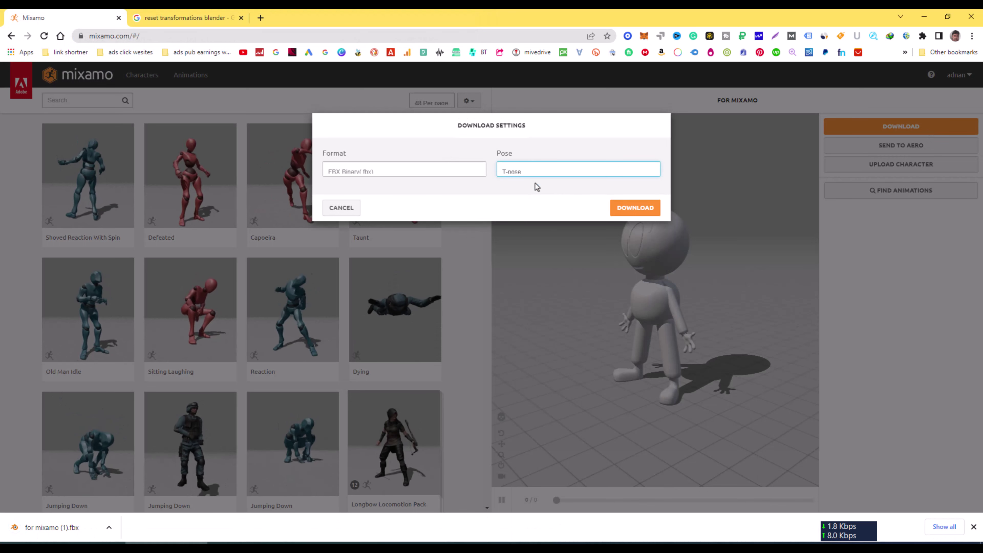
left_click(634, 208)
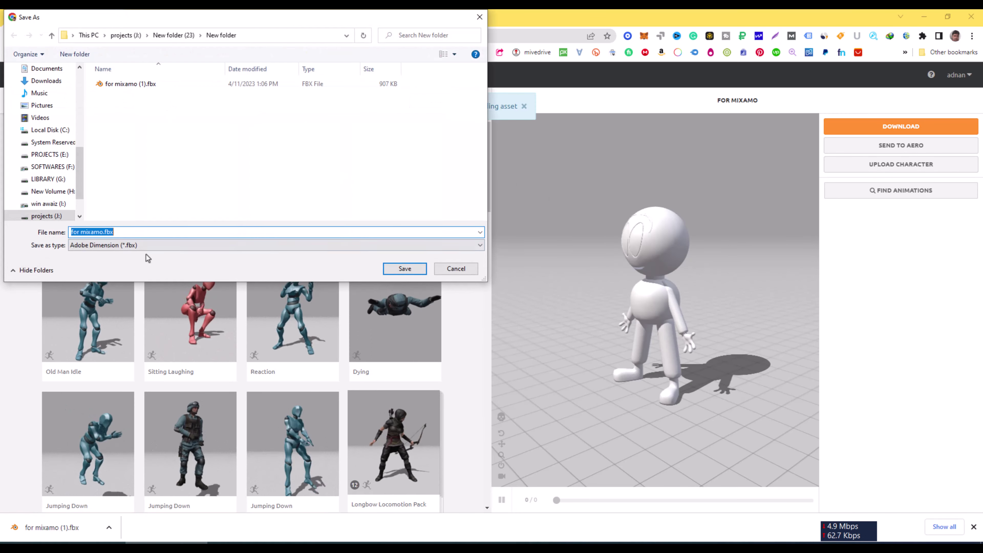
left_click(103, 232)
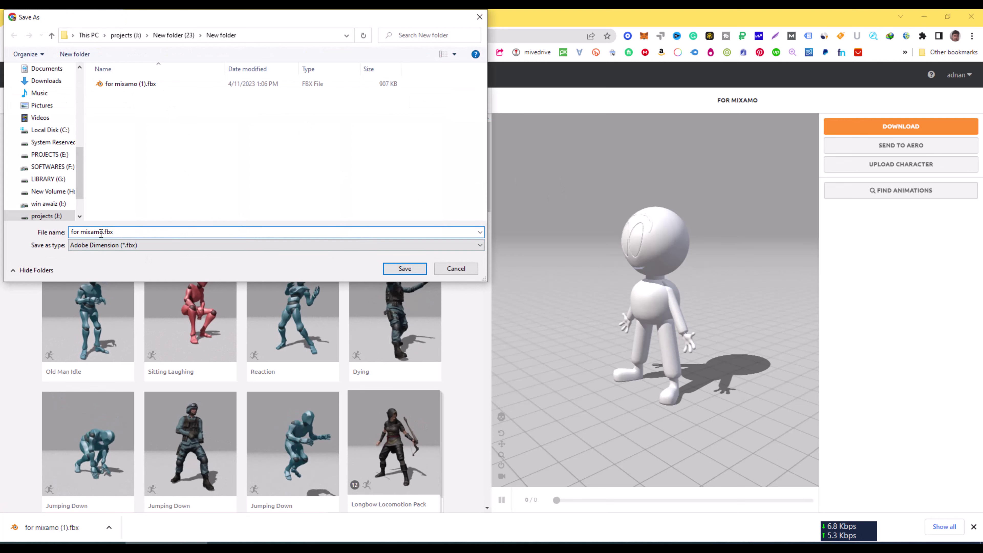
type("tpose")
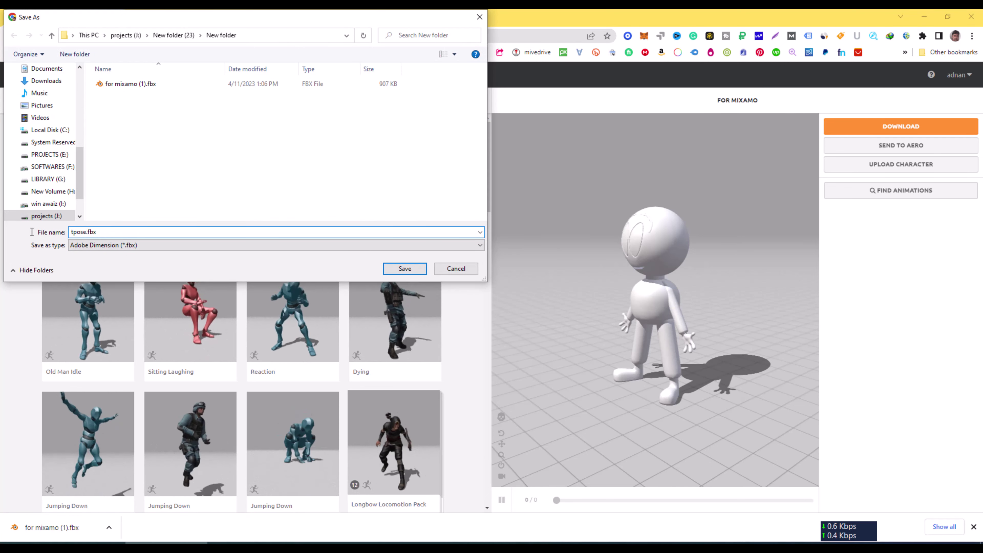
left_click(401, 270)
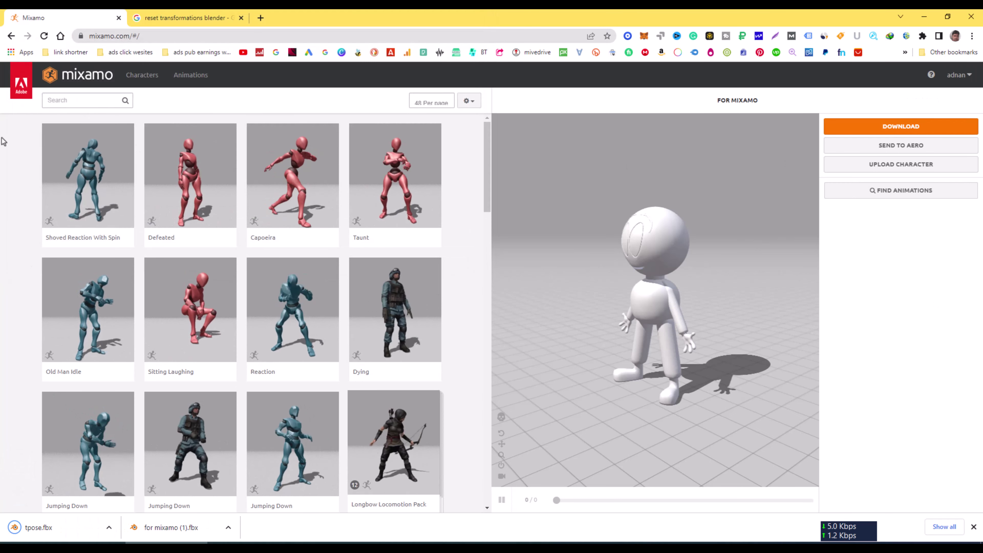
Search the animations for "tpose" and apply the T-Pose animation to the character.
left_click(64, 101)
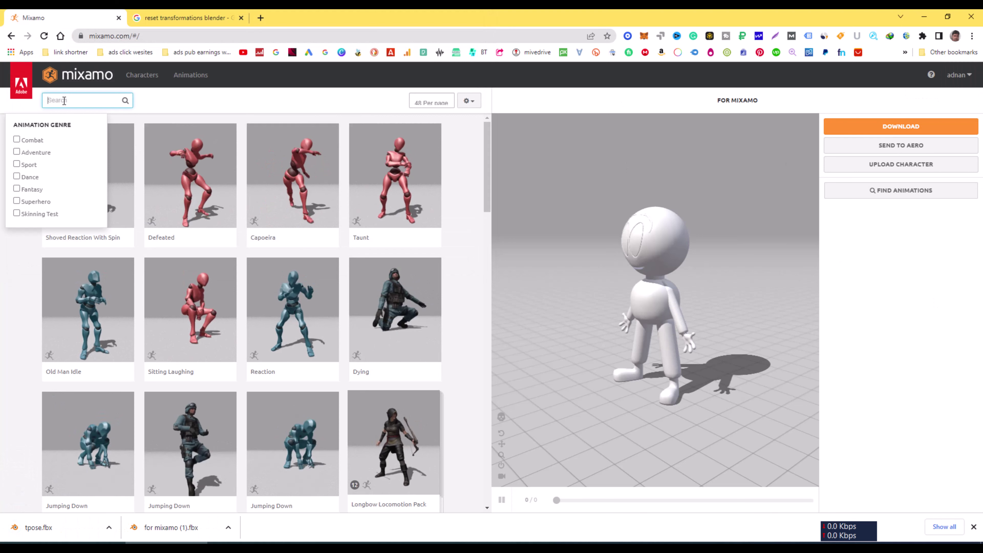
type("tpose")
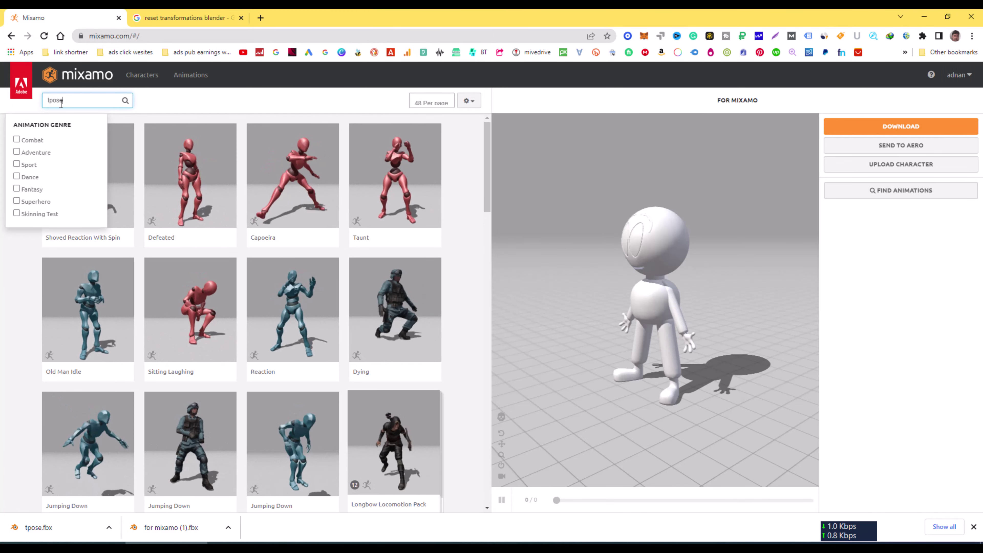
key("Return")
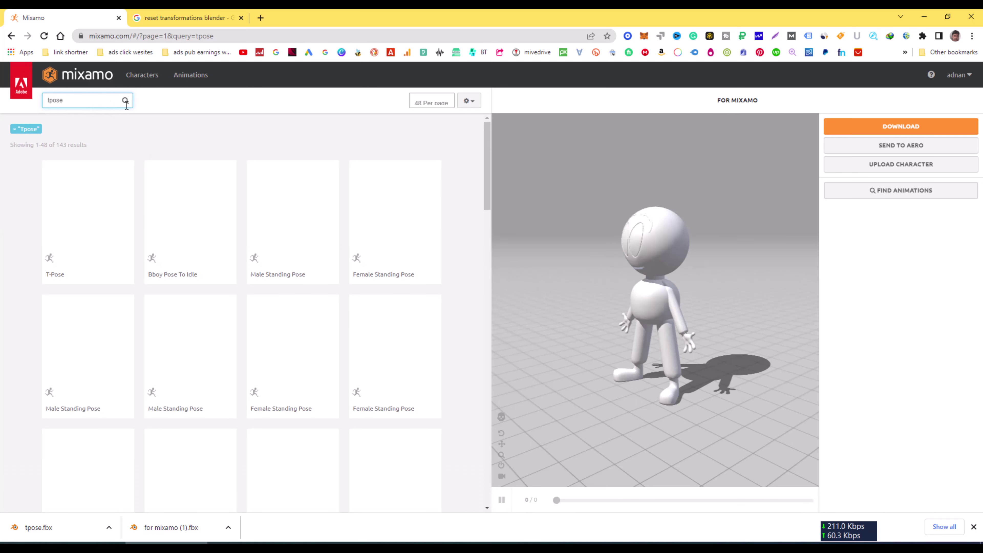
left_click(80, 217)
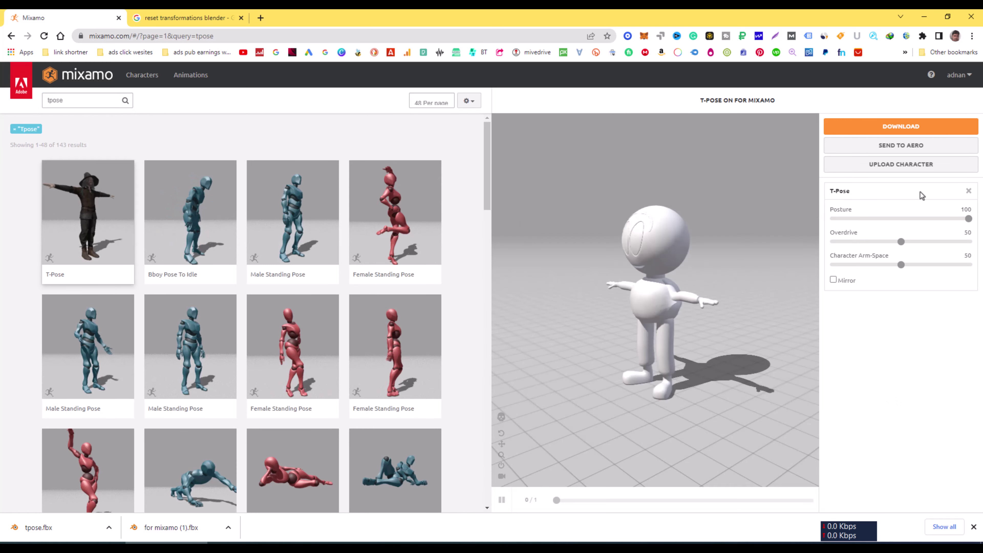
Download the T-posed character as FBX Binary with skin at 30 frames per second, saving it as "T-Pose.fbx" in New folder.
left_click(923, 128)
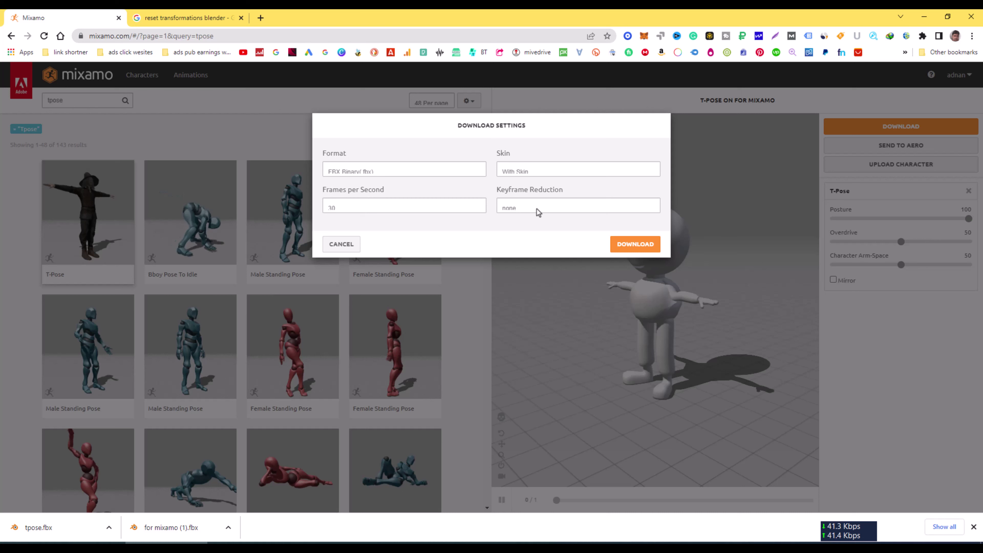
left_click(635, 243)
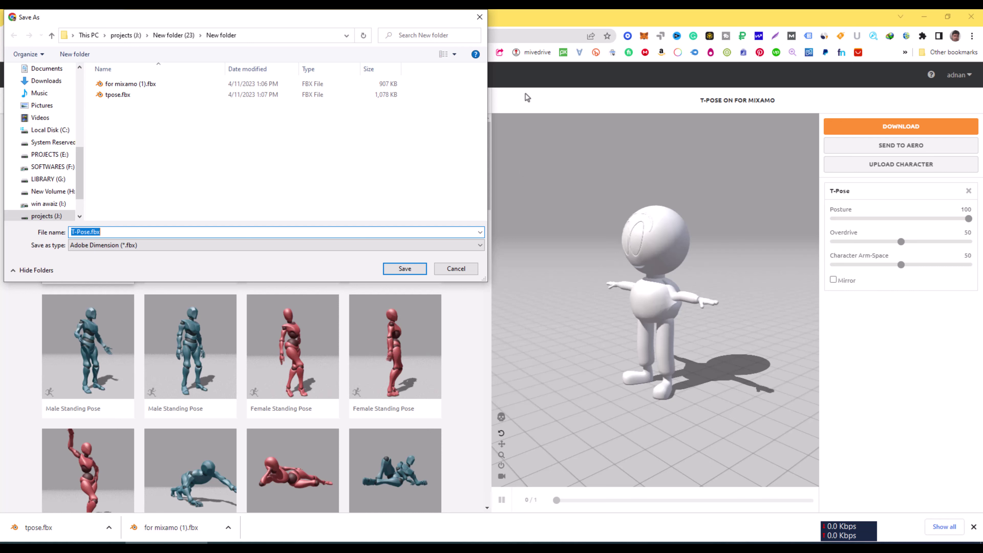
left_click(405, 268)
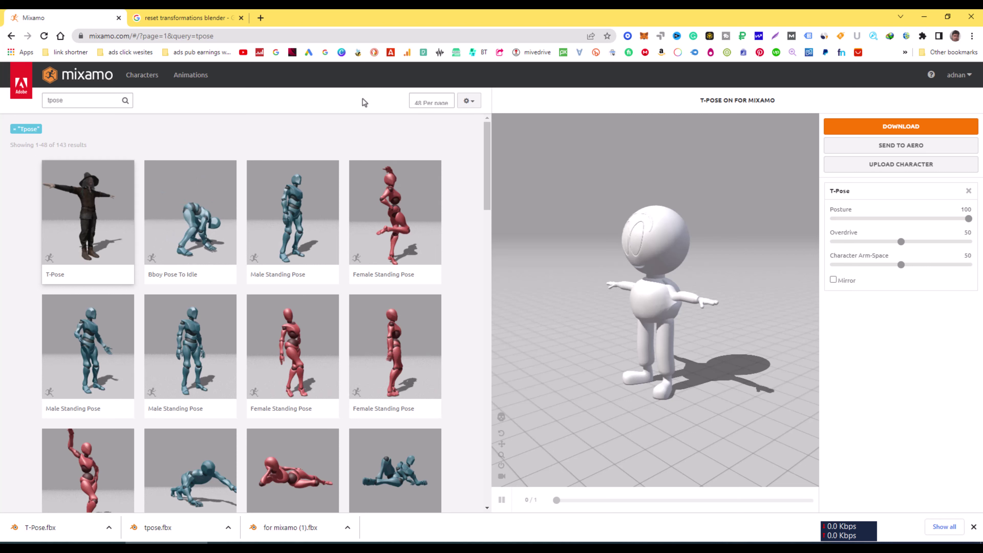
left_click(931, 75)
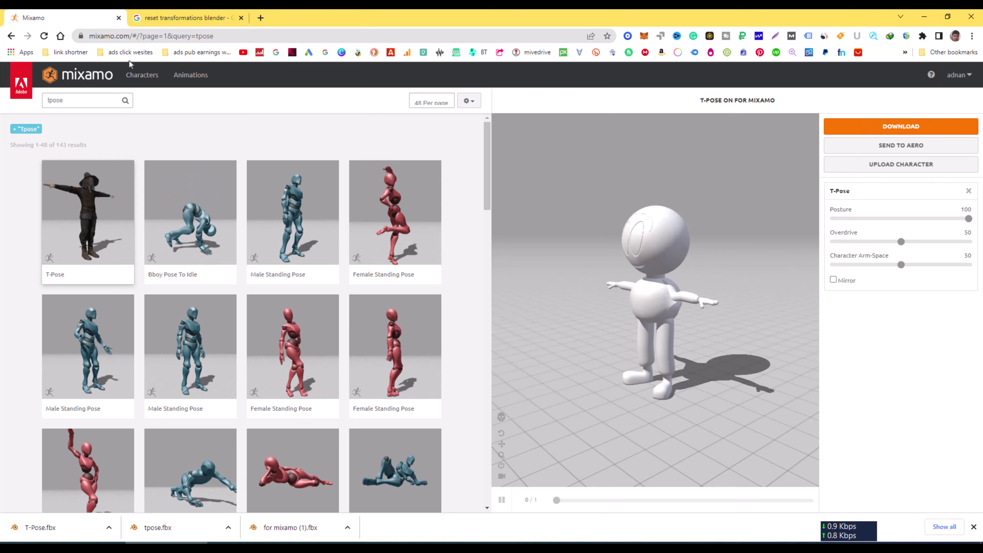
left_click(189, 18)
left_click(89, 20)
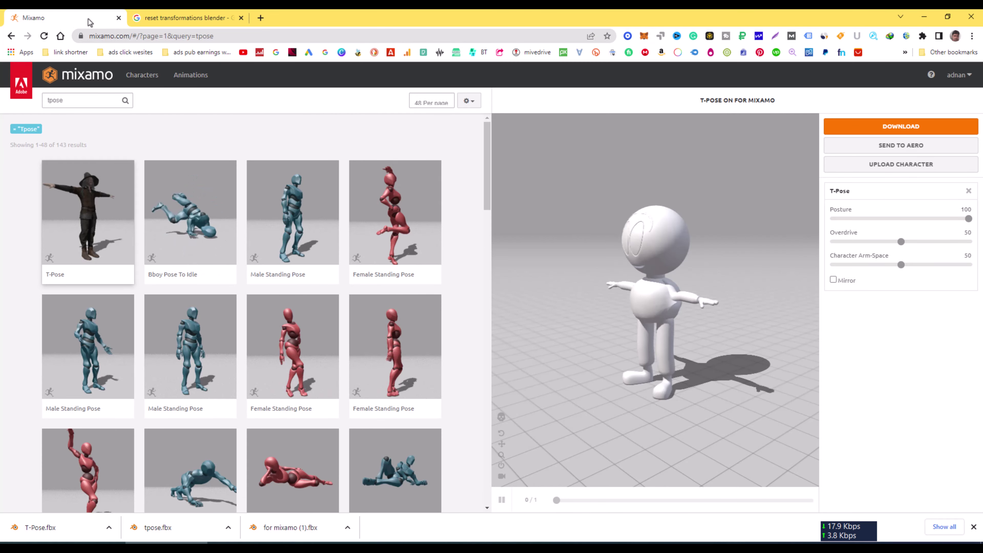
Switch to iClone 3DXchange 7 and import "T-Pose.fbx" from New folder inside New folder (23), with Import Animation off.
left_click(924, 16)
left_click(8, 26)
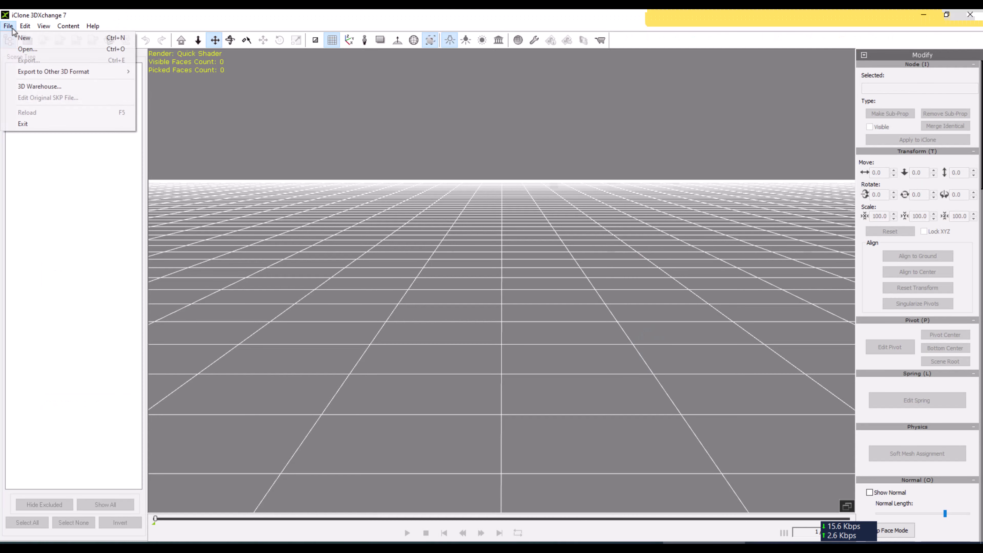
left_click(30, 56)
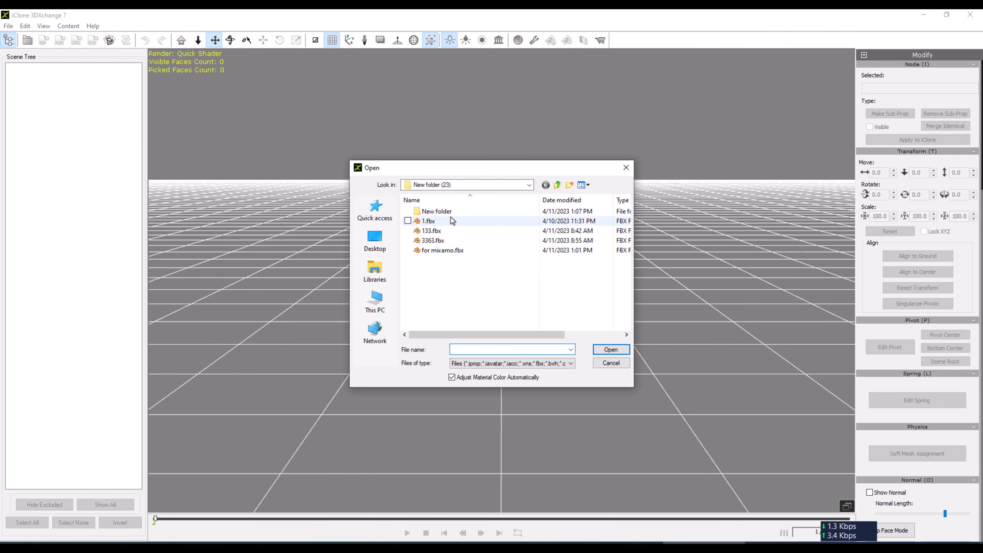
left_click(429, 221)
double_click(437, 211)
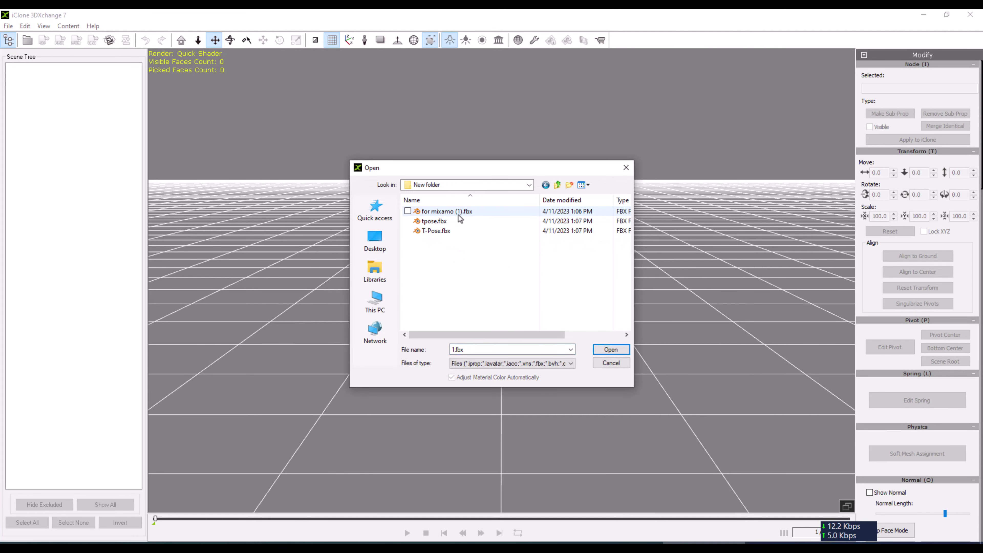
left_click(436, 231)
left_click(609, 348)
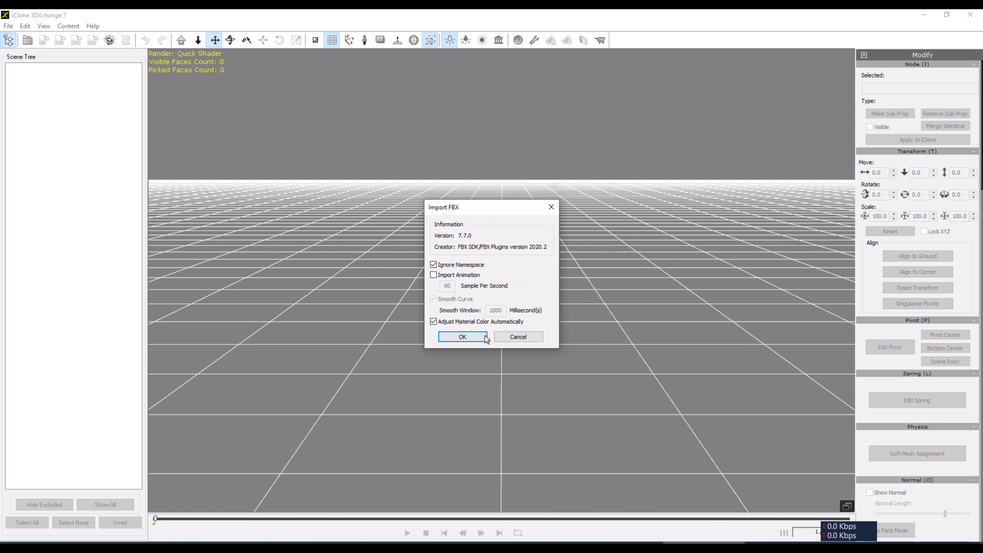
left_click(432, 277)
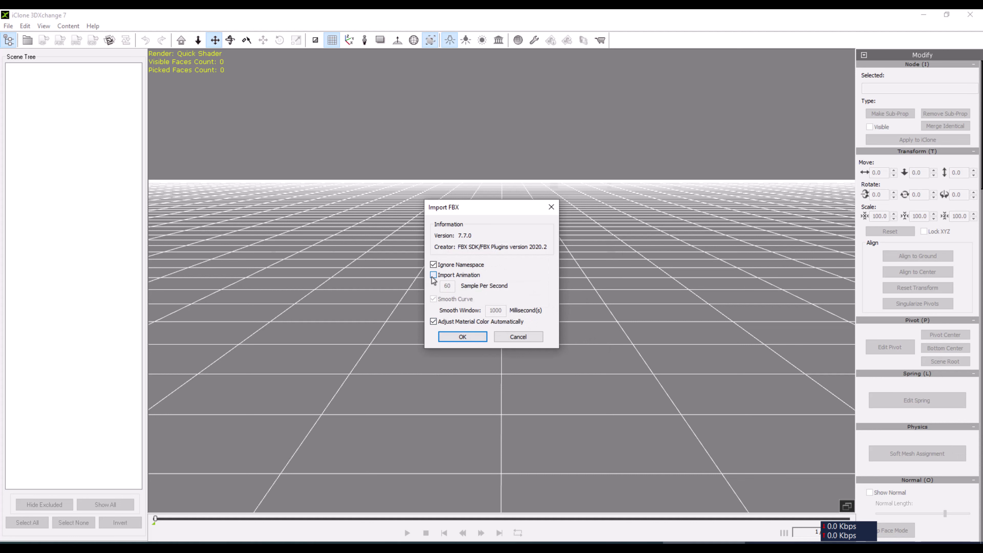
left_click(467, 336)
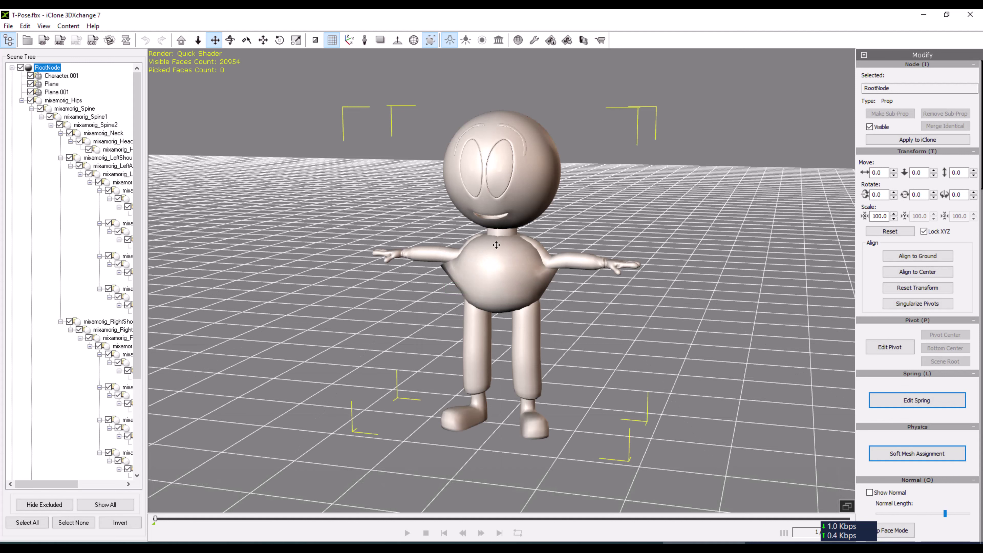
Start the non-standard character conversion for the imported model.
middle_click_drag(493, 260, 515, 261)
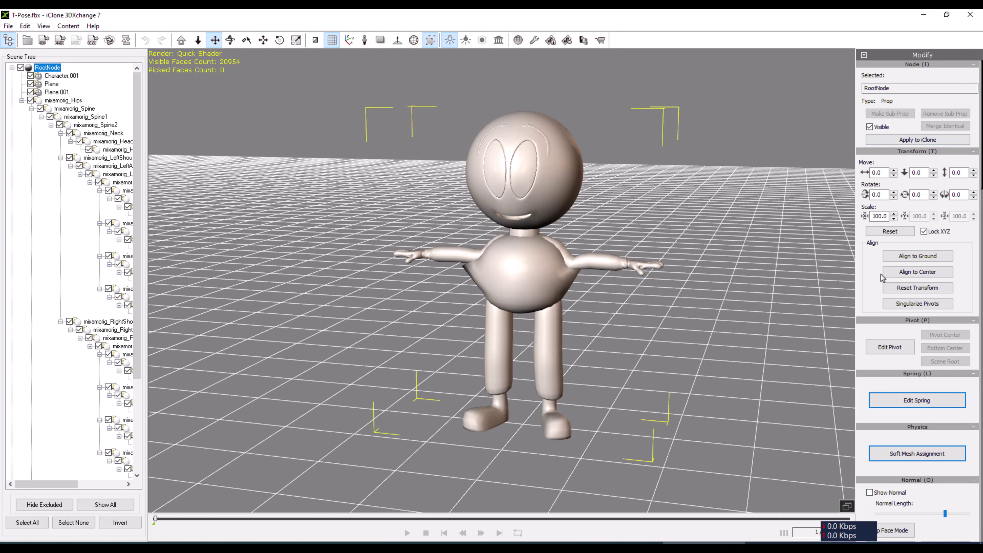
scroll(926, 382, "down", 3)
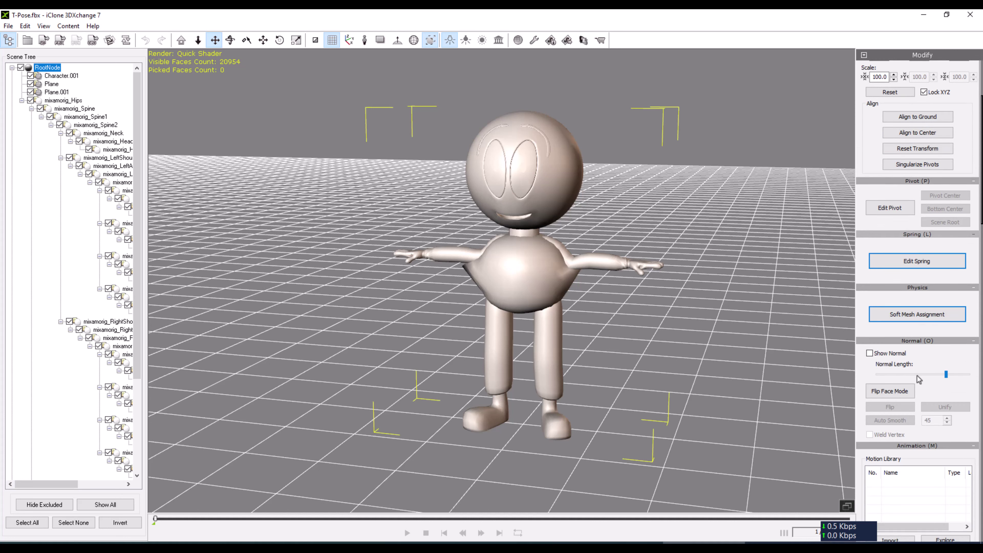
scroll(905, 356, "down", 3)
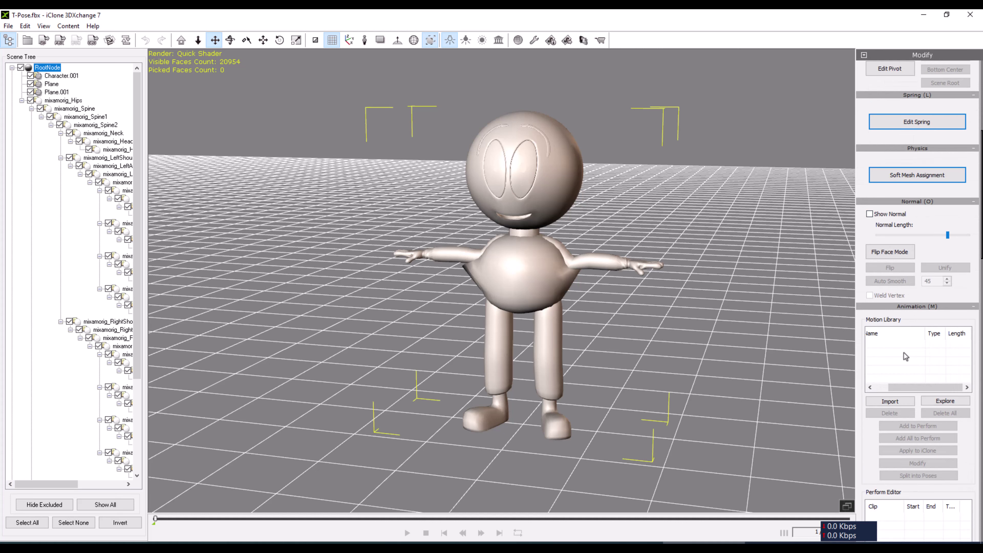
scroll(908, 429, "down", 3)
scroll(911, 422, "down", 3)
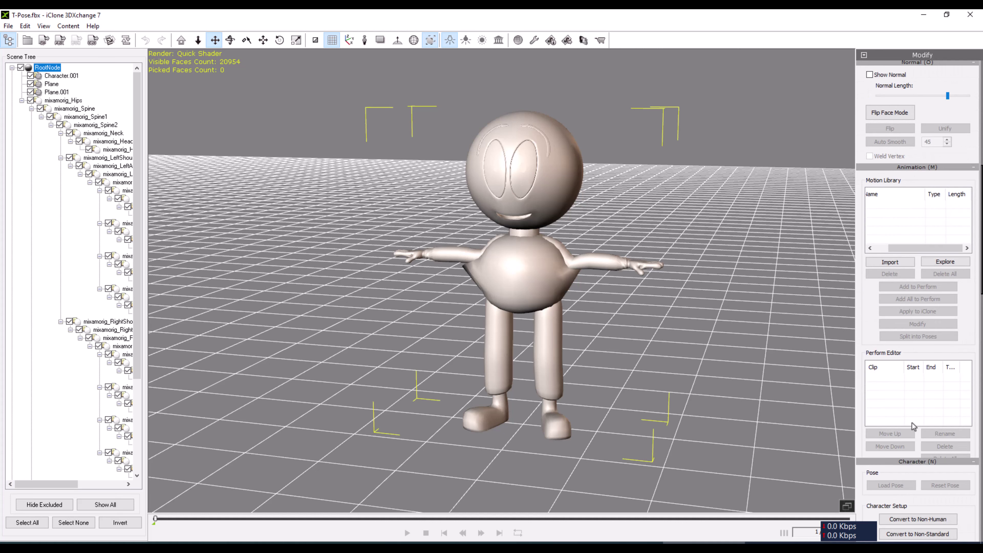
scroll(917, 457, "down", 3)
scroll(920, 464, "down", 9)
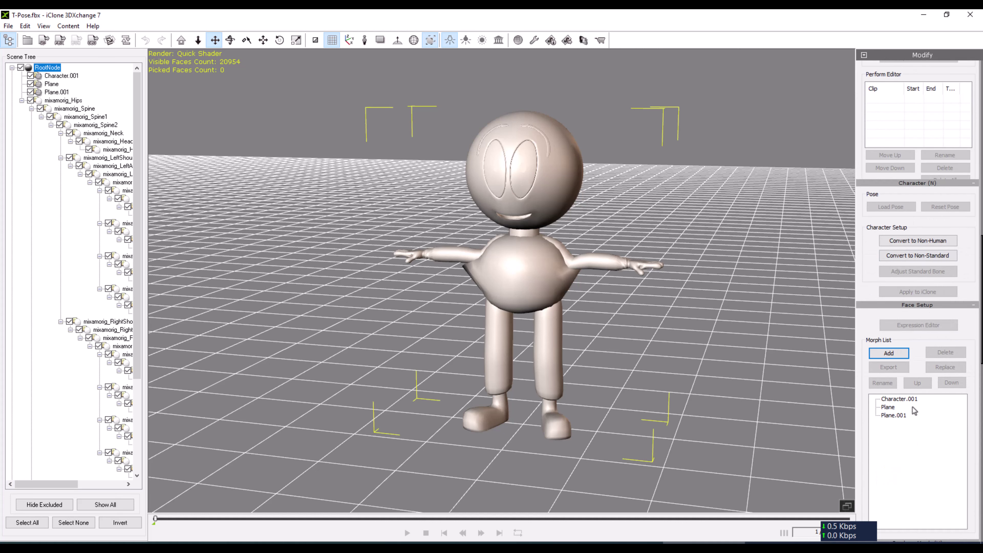
left_click(919, 256)
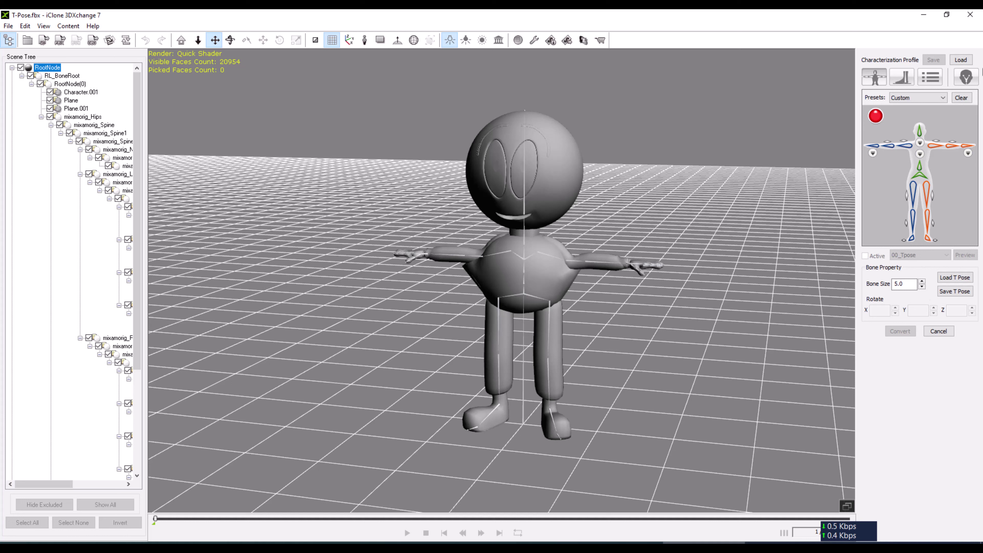
Map the skeleton with the Maya Human-IK preset, activate the characterization and convert the character.
left_click(918, 98)
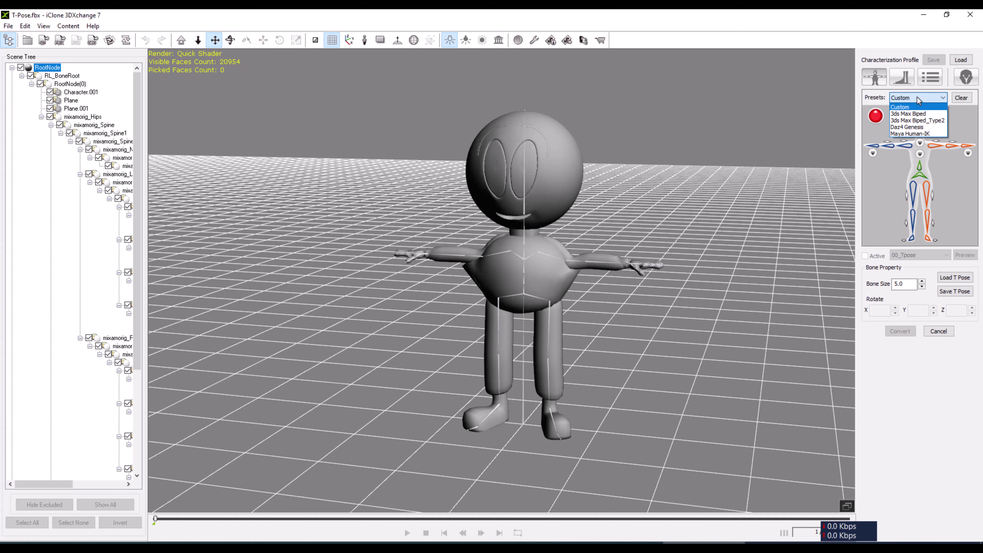
left_click(909, 135)
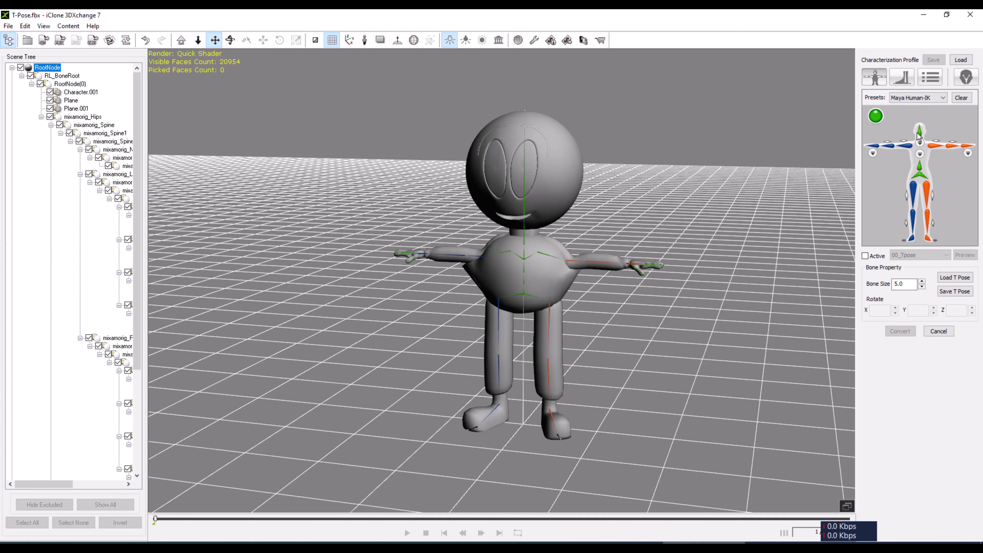
left_click(865, 256)
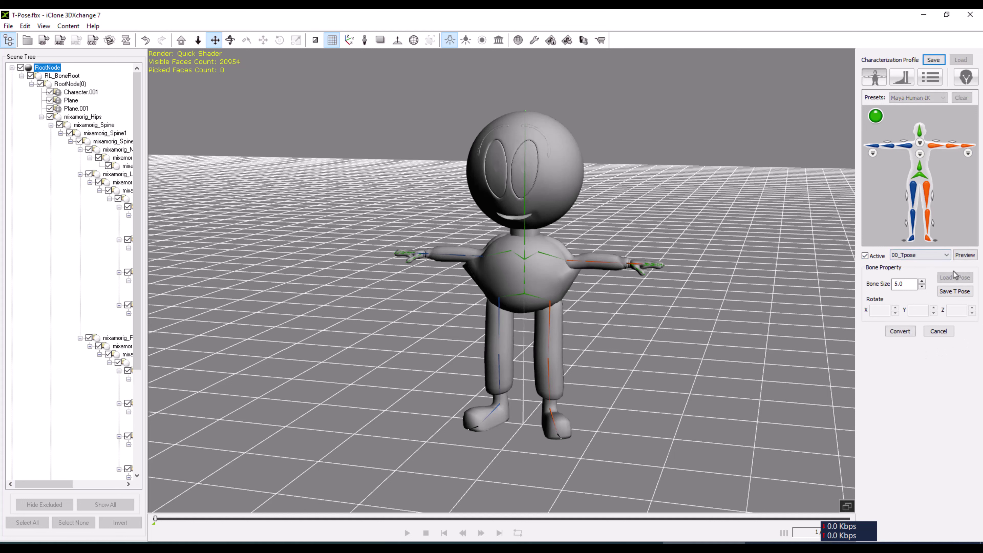
left_click(901, 332)
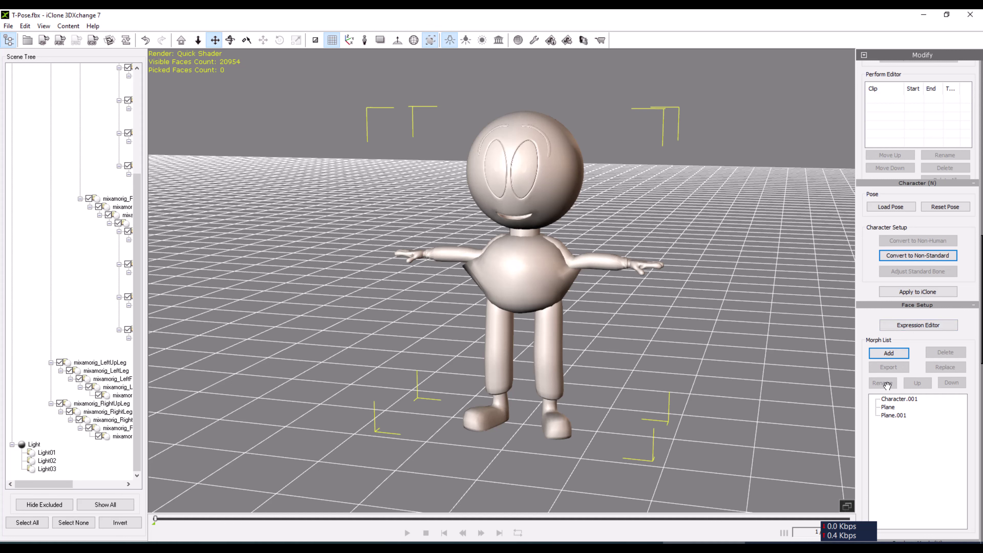
scroll(913, 337, "up", 5)
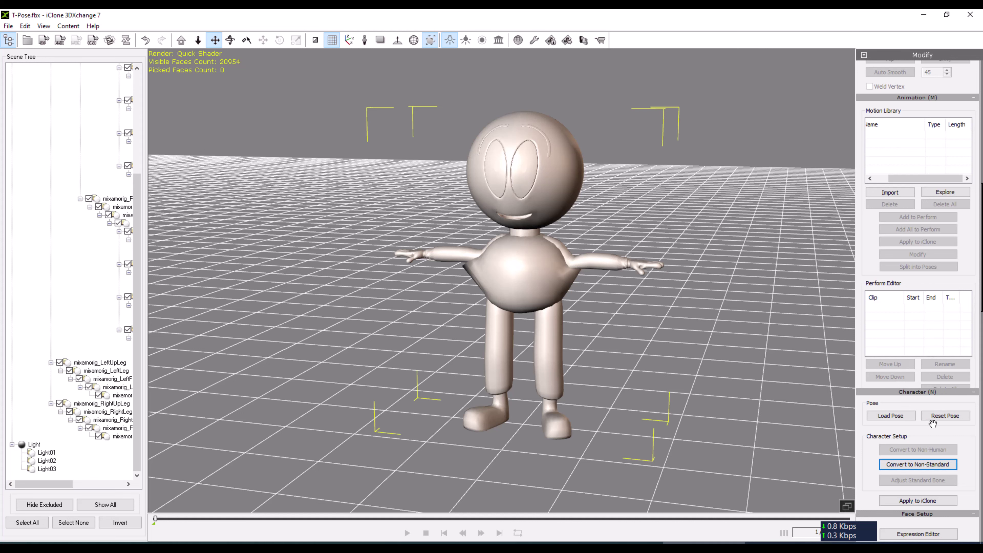
left_click(910, 418)
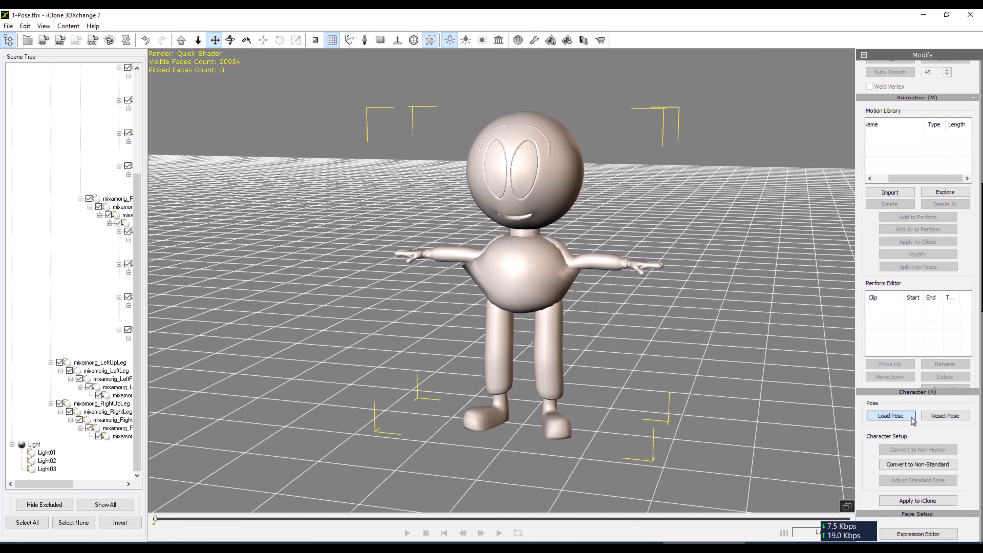
left_click(776, 405)
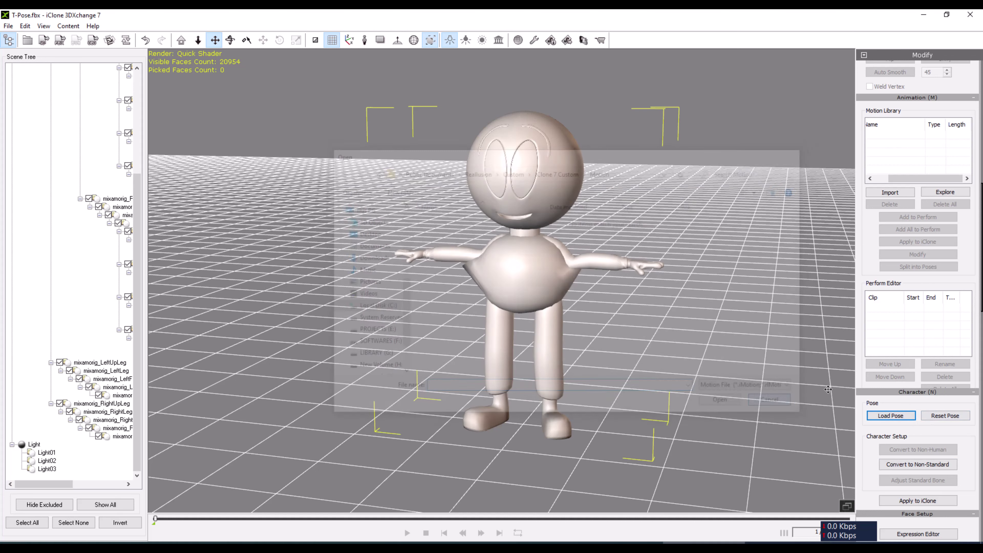
Examine the converted character's modification options, from node and transform settings through face setup to material and UV settings.
scroll(911, 156, "left", 3)
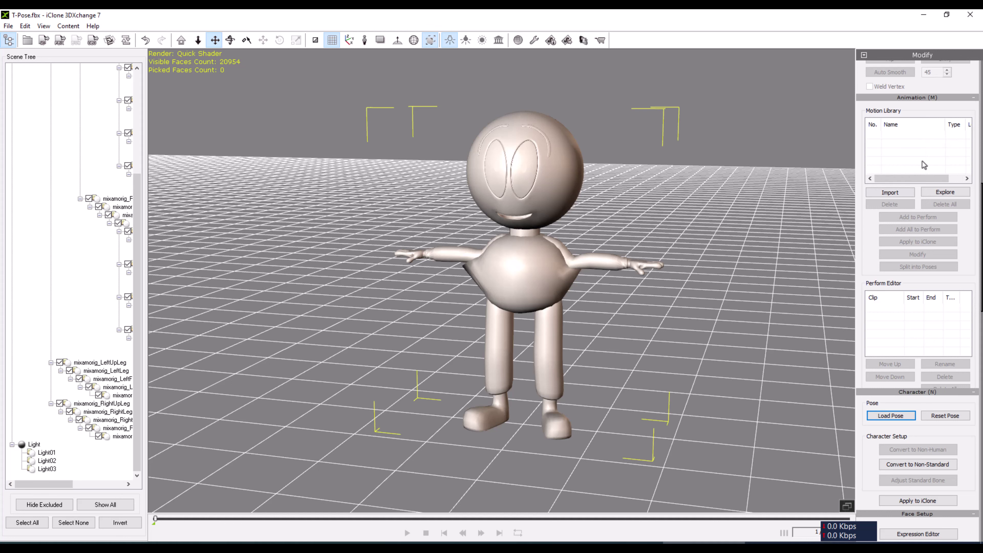
scroll(980, 261, "up", 7)
scroll(981, 261, "up", 5)
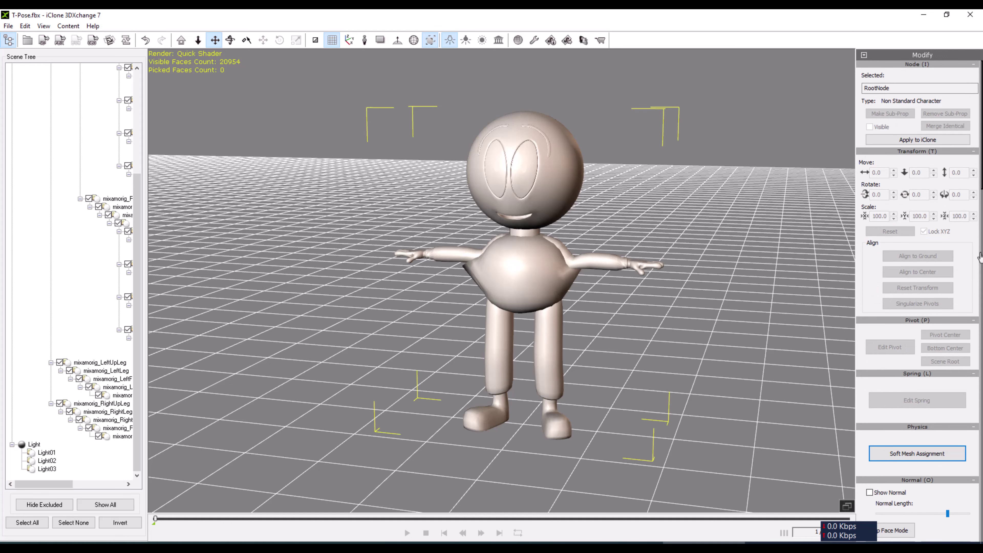
scroll(980, 257, "down", 5)
scroll(980, 256, "down", 15)
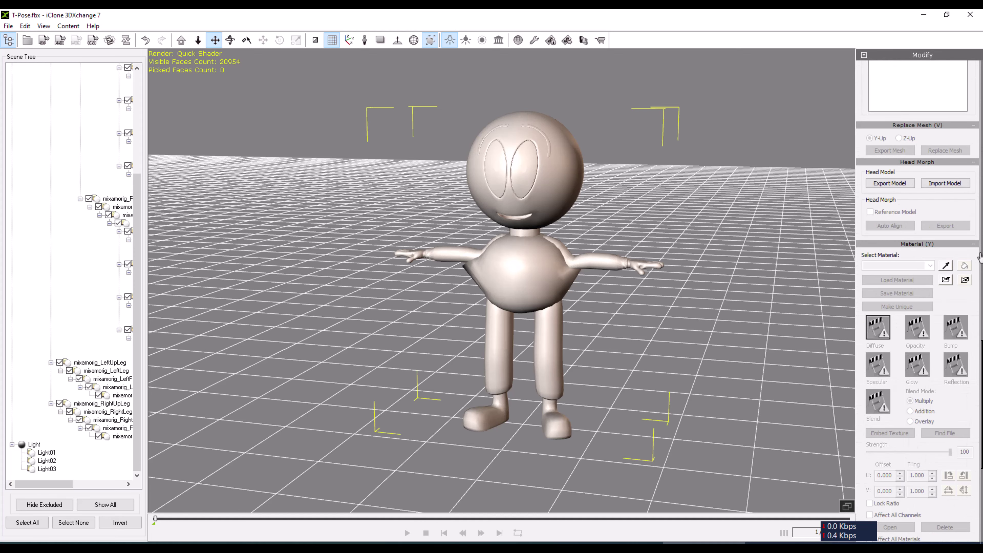
scroll(980, 256, "down", 10)
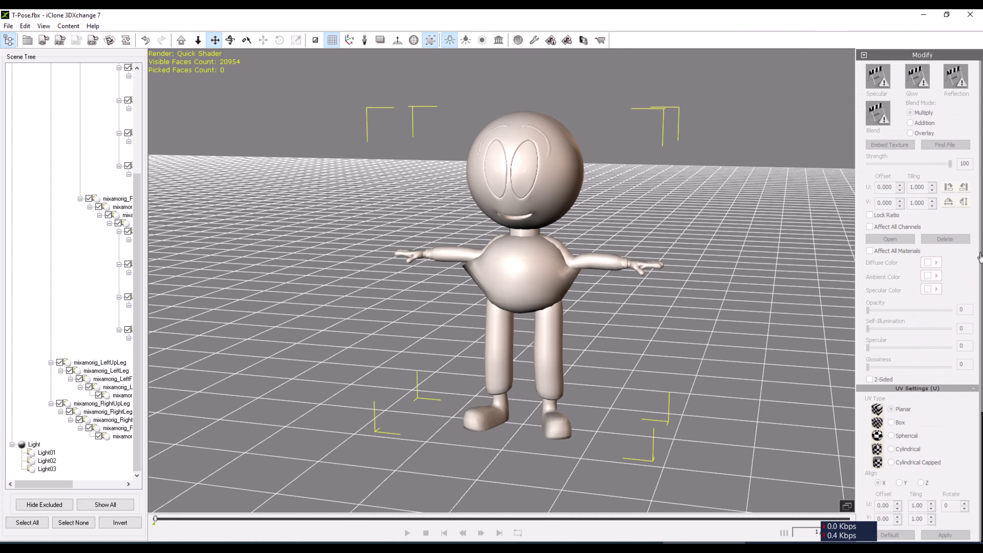
scroll(926, 311, "up", 7)
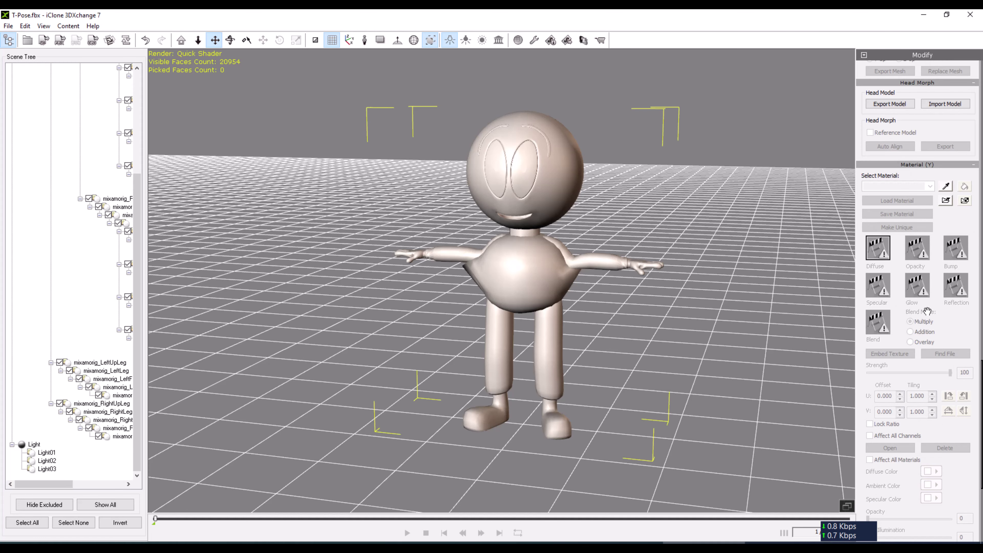
scroll(926, 311, "up", 2)
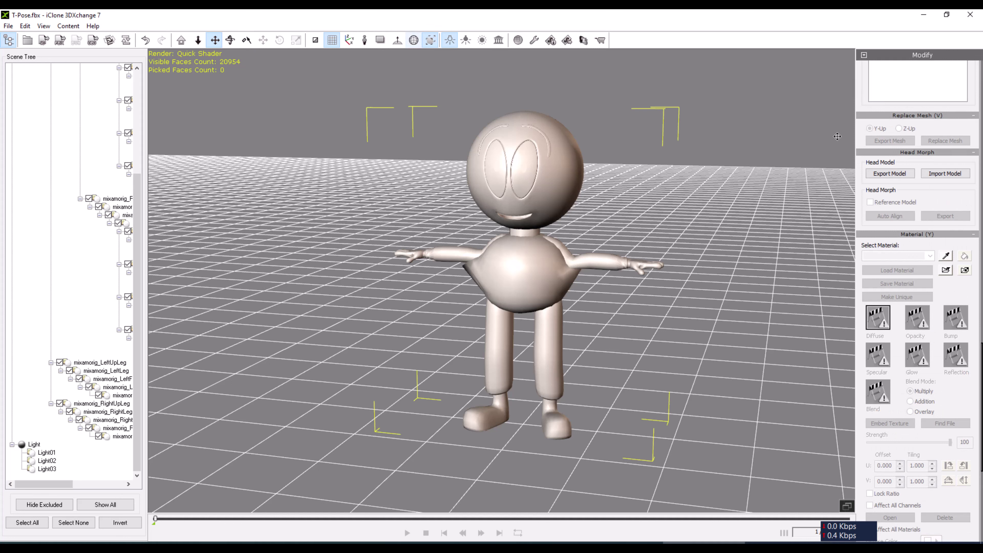
scroll(941, 332, "up", 8)
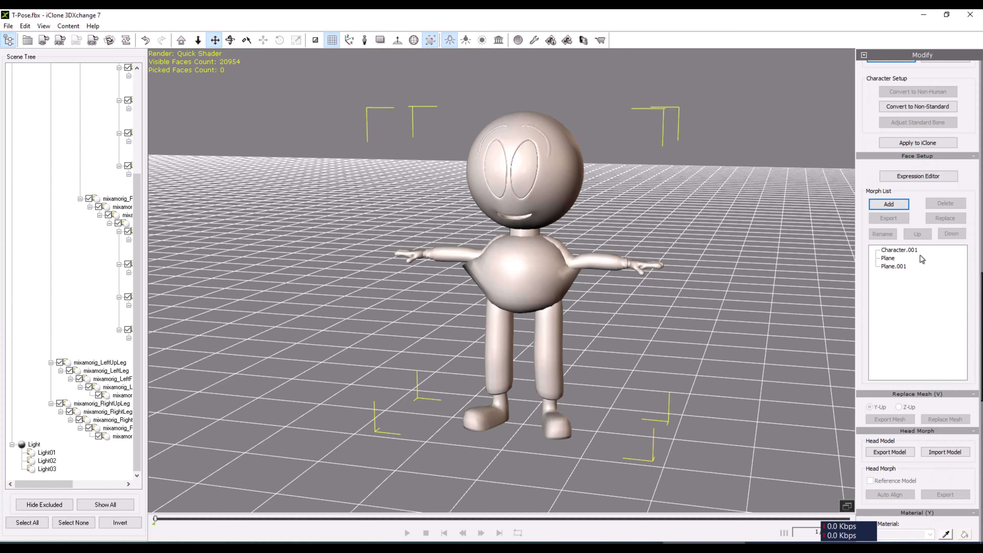
Examine the head orientation, eye and jaw expressions in the Expression Editor, previewing several presets, and close it.
left_click(910, 179)
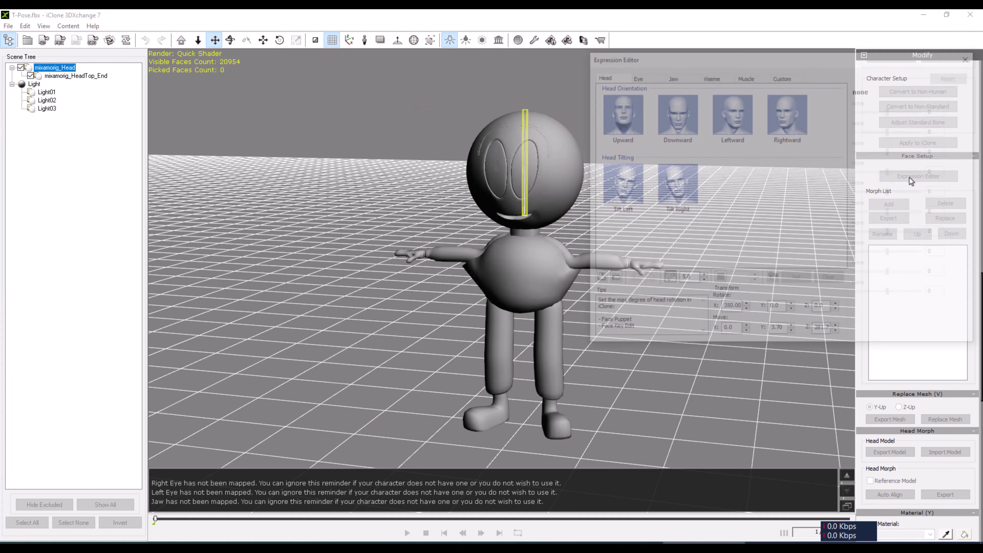
left_click(628, 120)
left_click(673, 120)
left_click(735, 121)
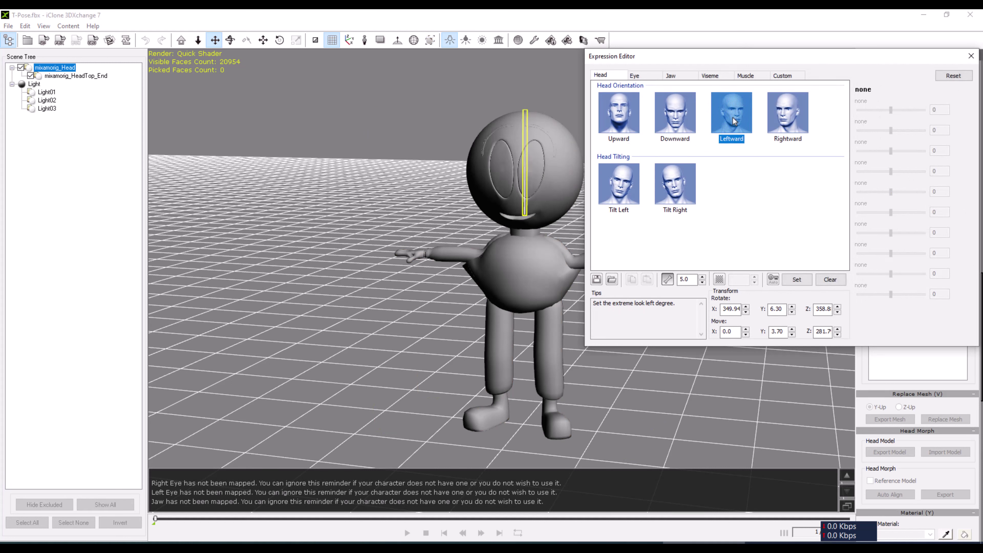
left_click(778, 125)
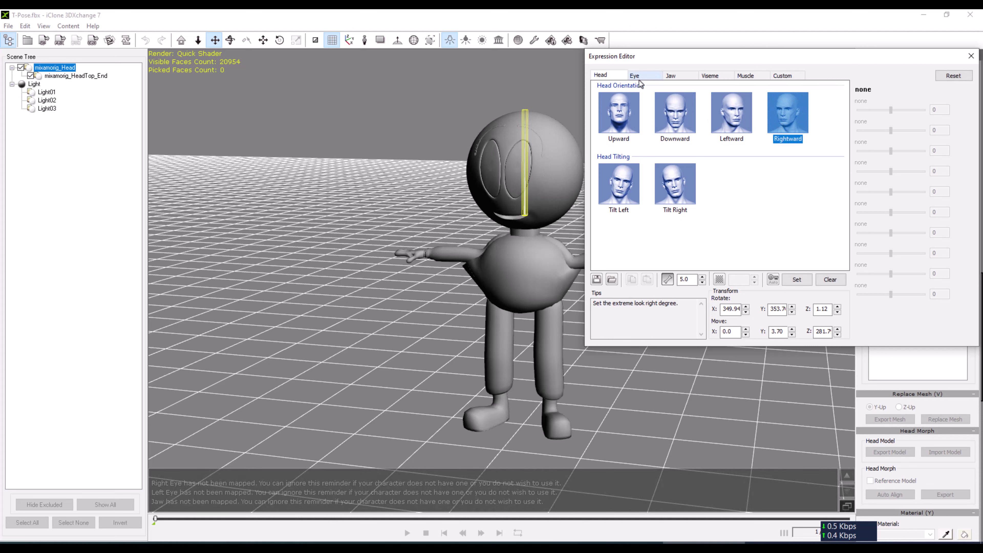
left_click(650, 75)
left_click(681, 79)
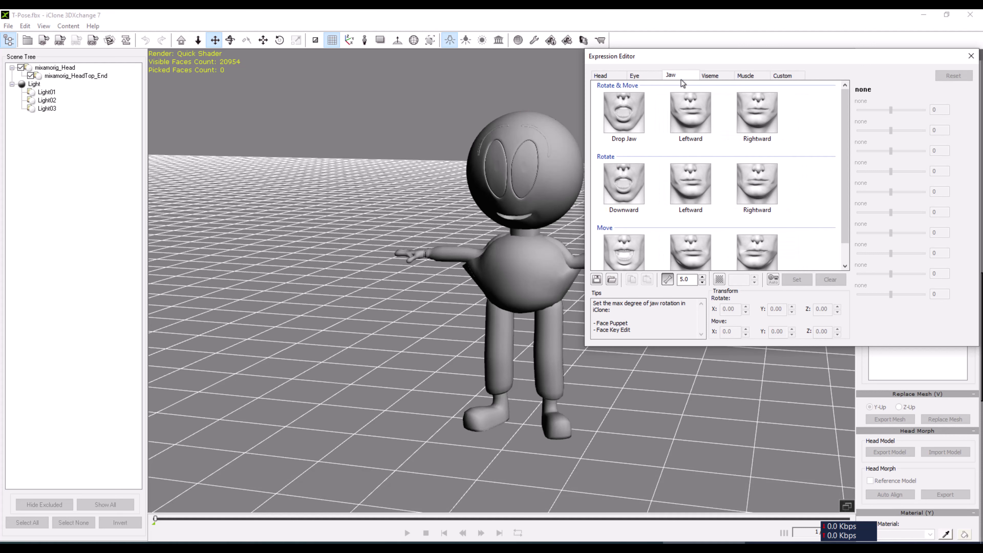
left_click(632, 121)
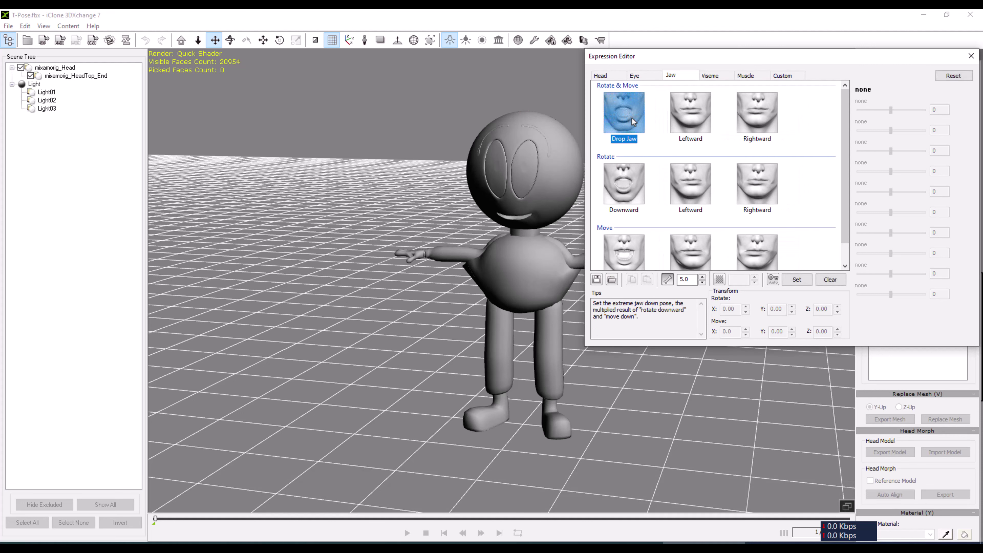
left_click(696, 118)
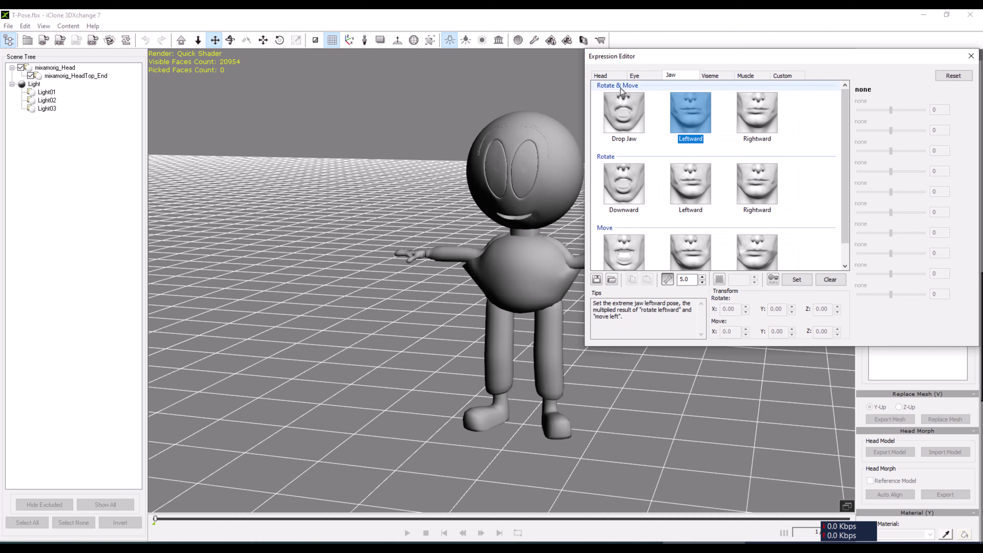
left_click(600, 76)
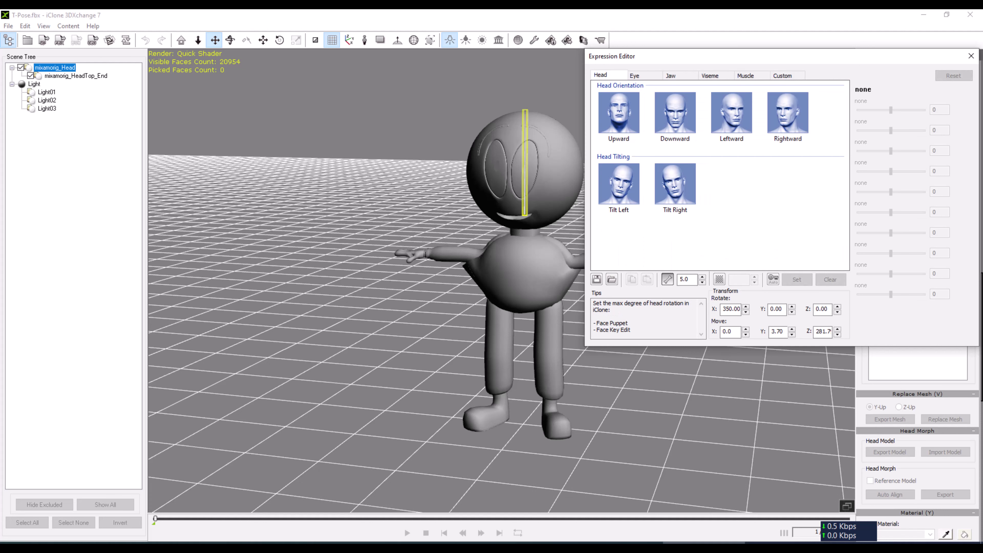
left_click(971, 56)
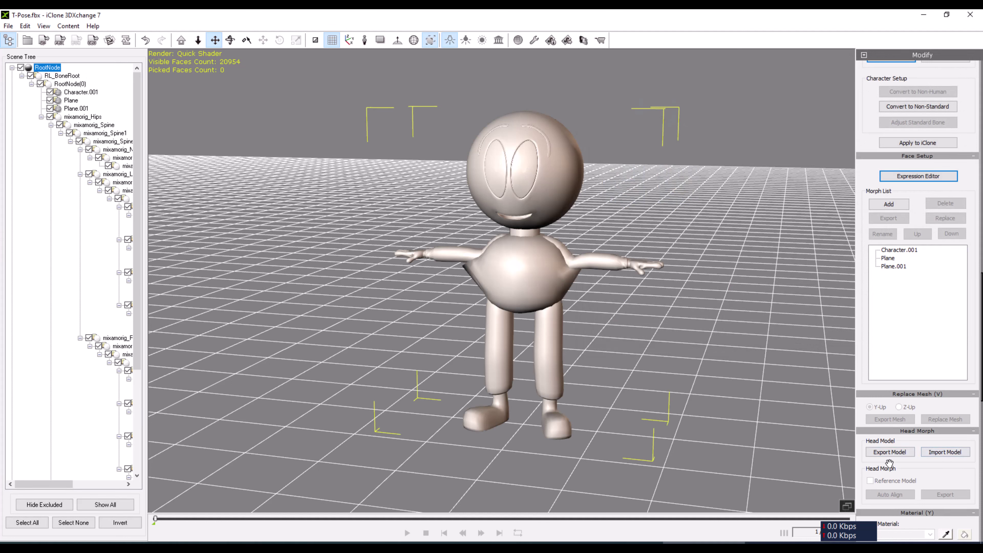
Send the converted character to iClone 7 and dismiss its sign-up offer and welcome screen.
scroll(934, 464, "up", 3)
scroll(978, 288, "up", 6)
scroll(979, 288, "up", 4)
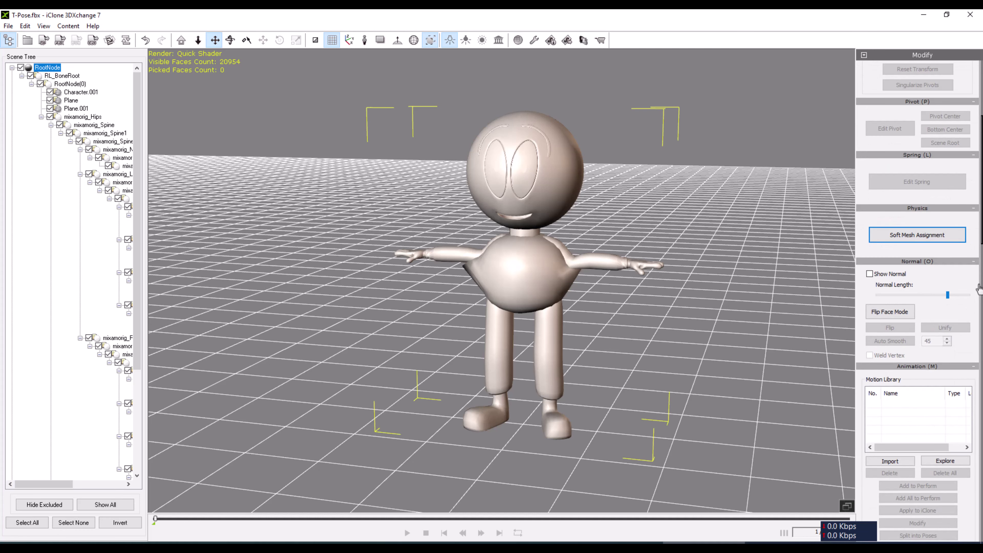
scroll(979, 288, "up", 4)
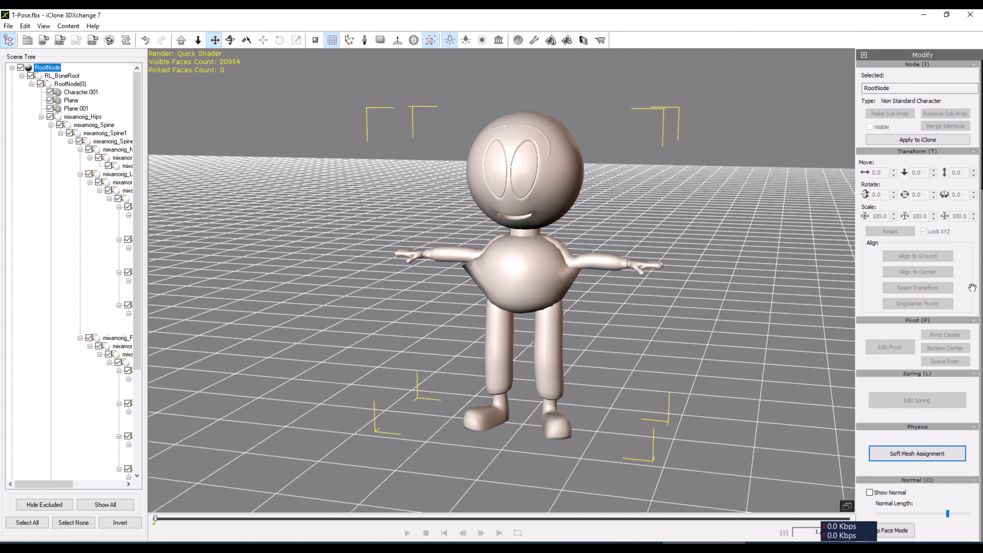
left_click(915, 88)
left_click(914, 141)
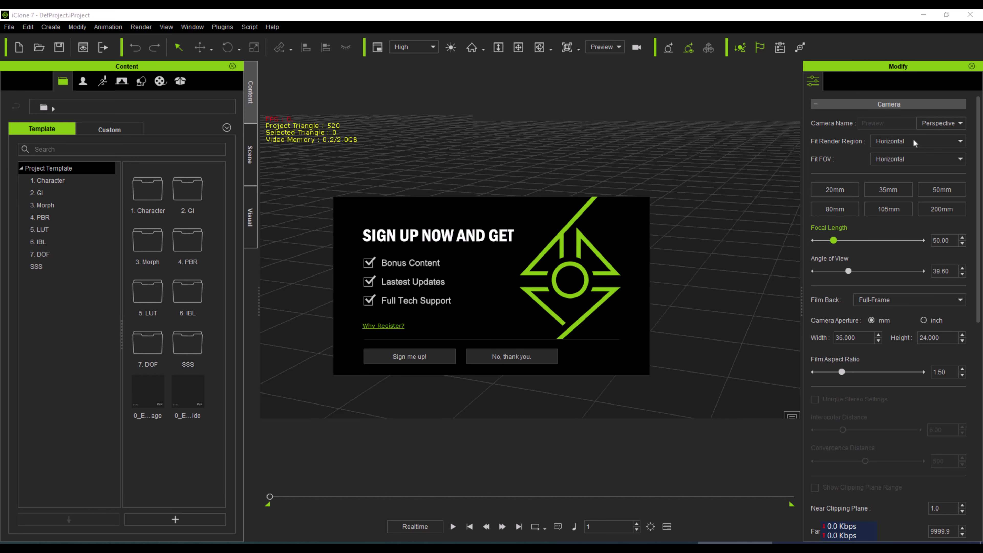
left_click(495, 356)
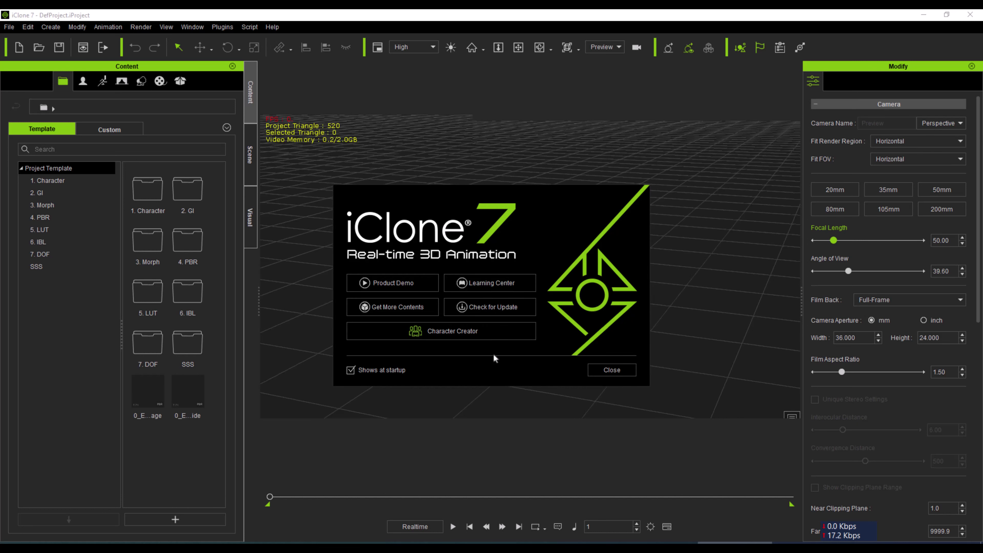
left_click(619, 374)
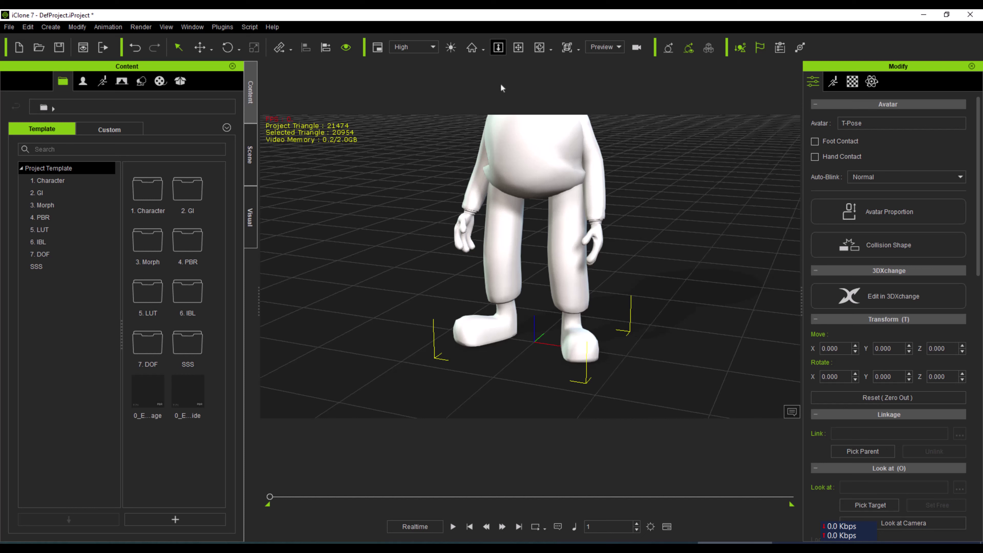
Frame the whole character from the front in the iClone viewport.
left_click(499, 47)
left_click_drag(523, 160, 523, 290)
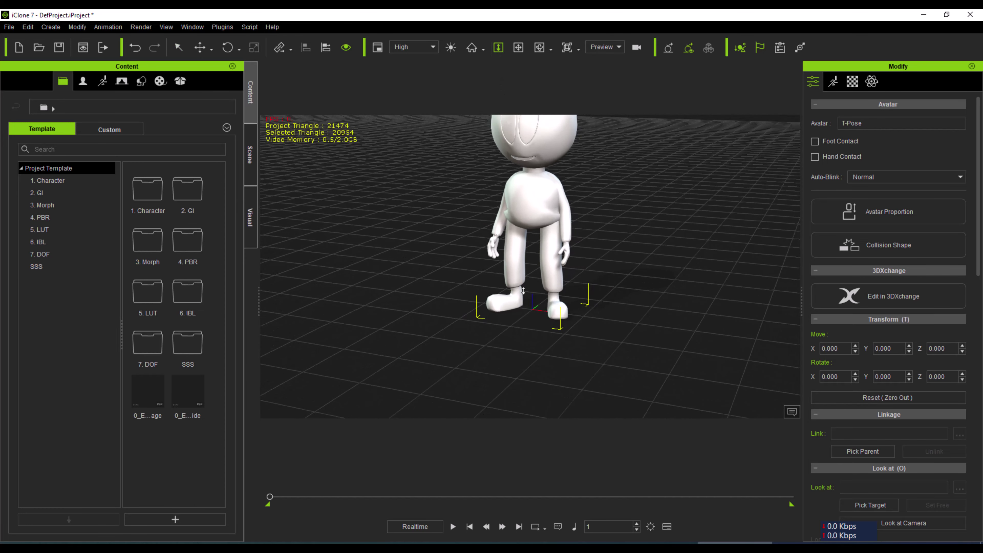
left_click(539, 48)
left_click_drag(535, 216, 638, 192)
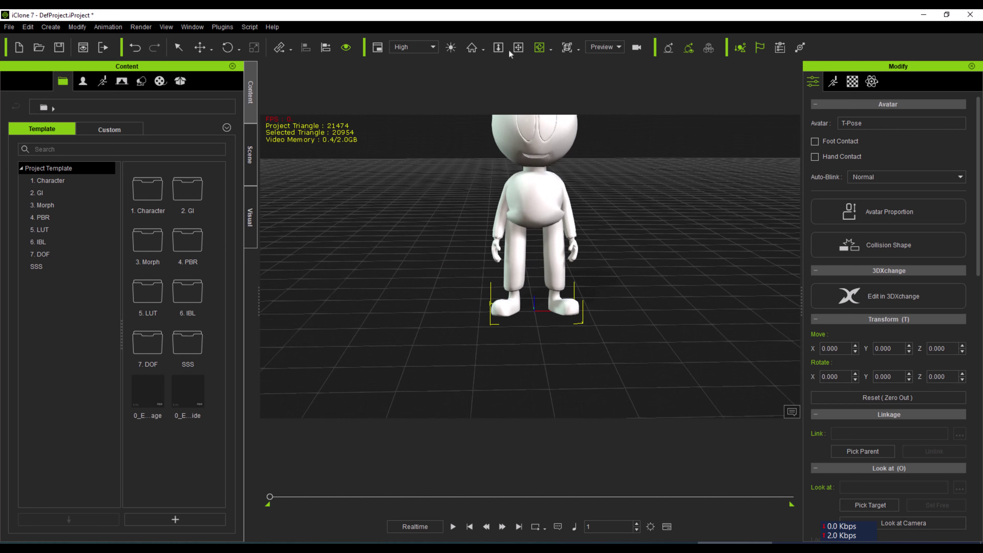
left_click(519, 47)
left_click_drag(536, 174, 492, 219)
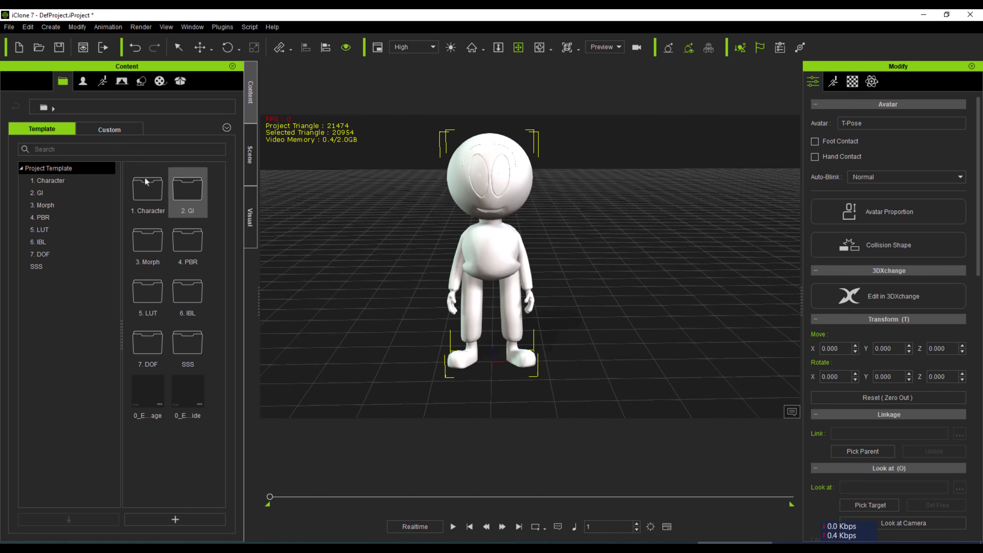
Apply the Hold_Gun_FastRun_Forward_loop motion from the 2.Male set of 01_iClone7 Motion to the character.
left_click(98, 89)
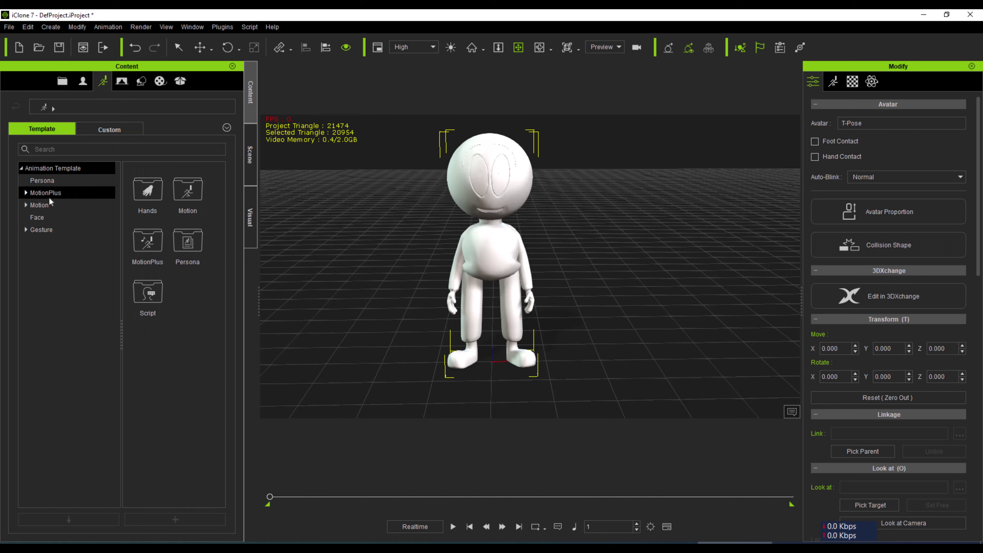
left_click(109, 204)
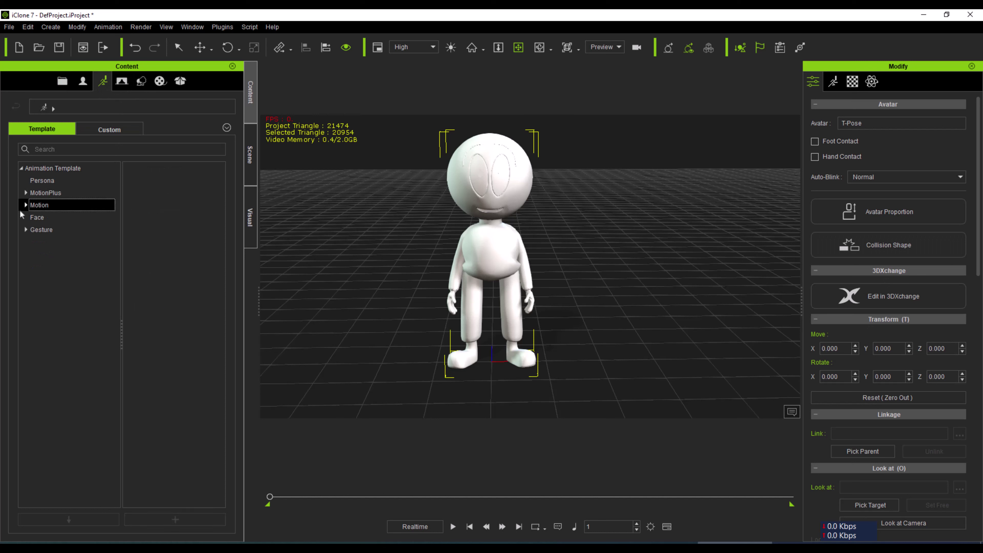
left_click(25, 205)
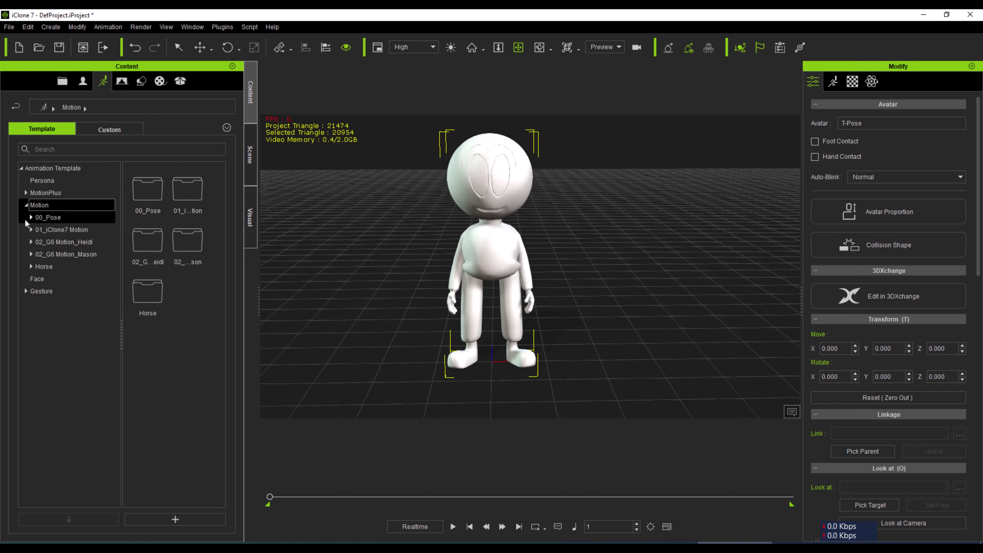
left_click(39, 220)
left_click(44, 230)
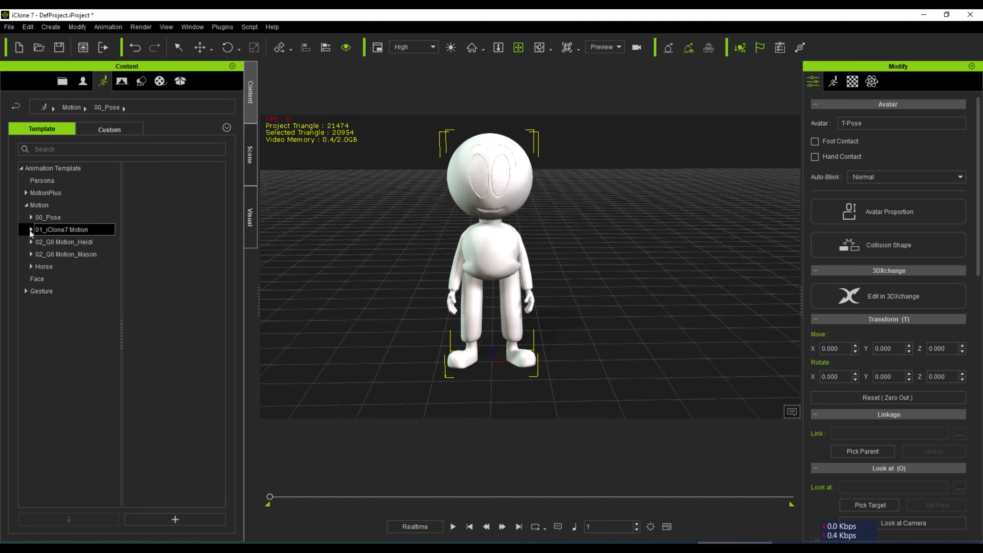
left_click(31, 230)
left_click(50, 254)
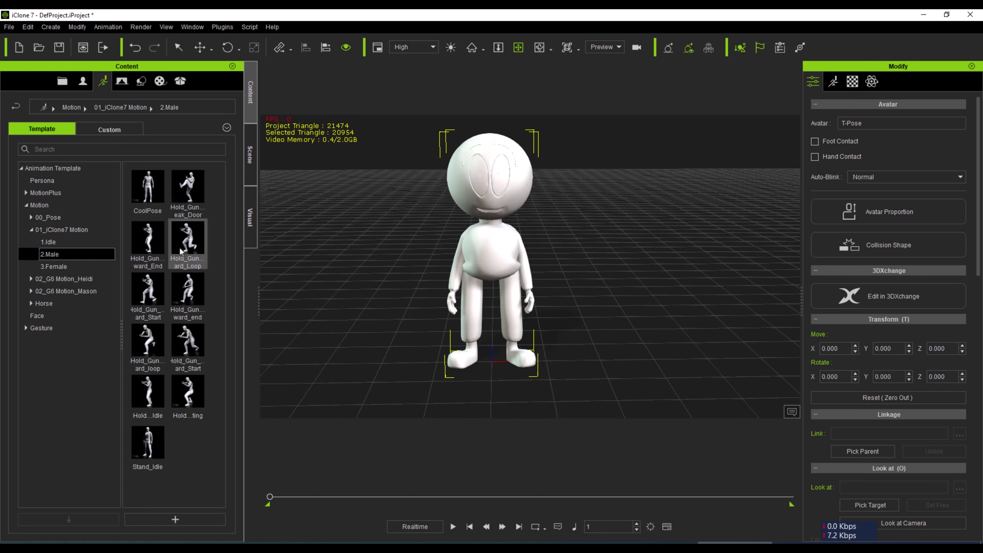
mouse_move(181, 248)
mouse_move(170, 199)
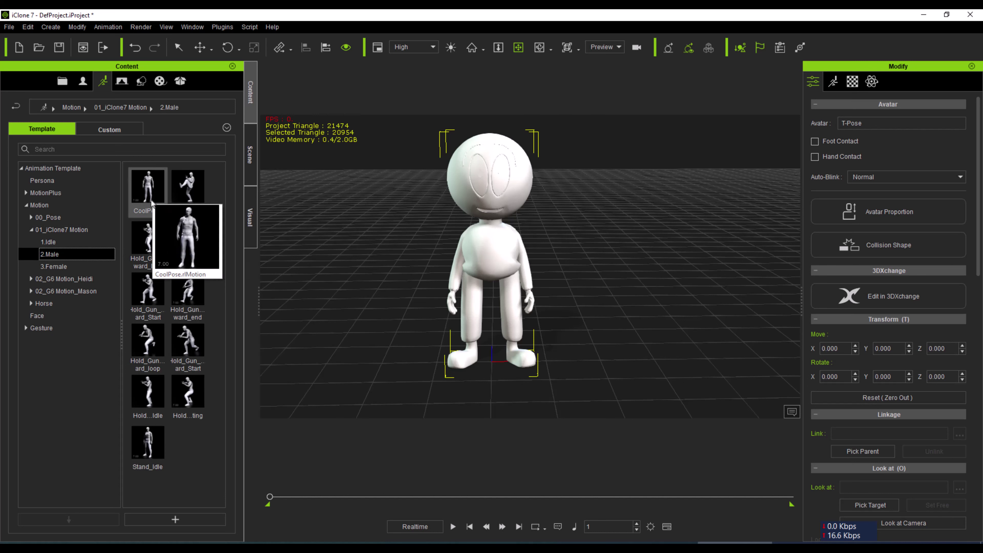
mouse_move(159, 346)
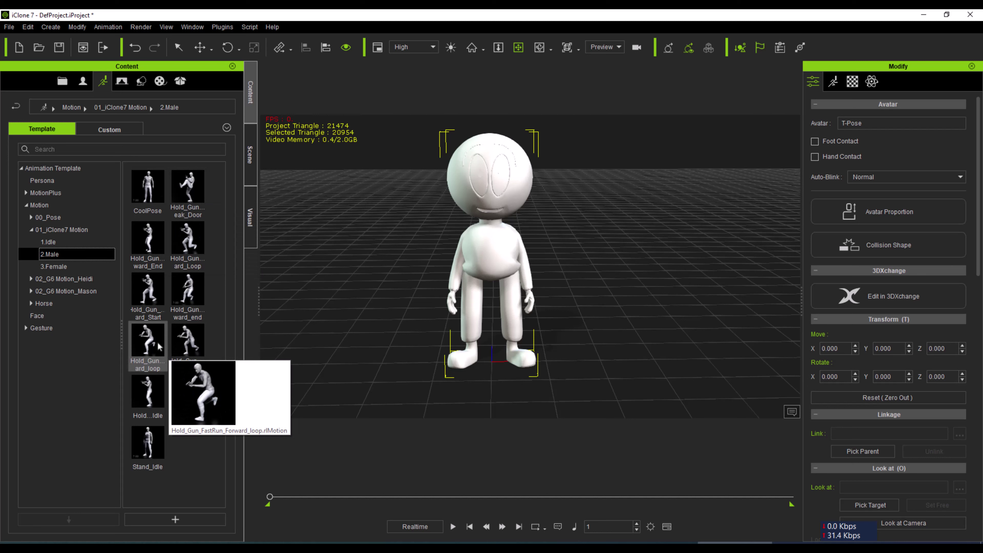
left_click(159, 346)
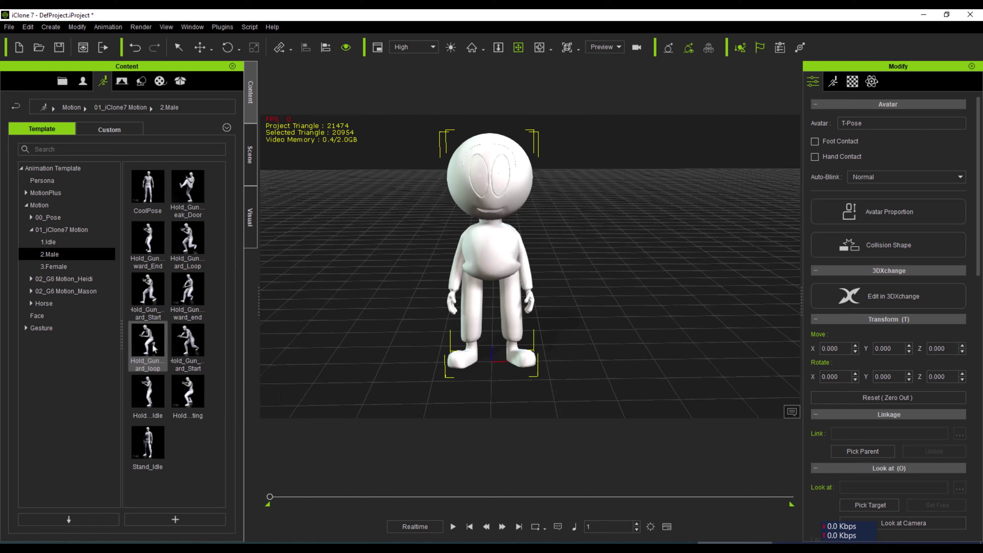
double_click(154, 347)
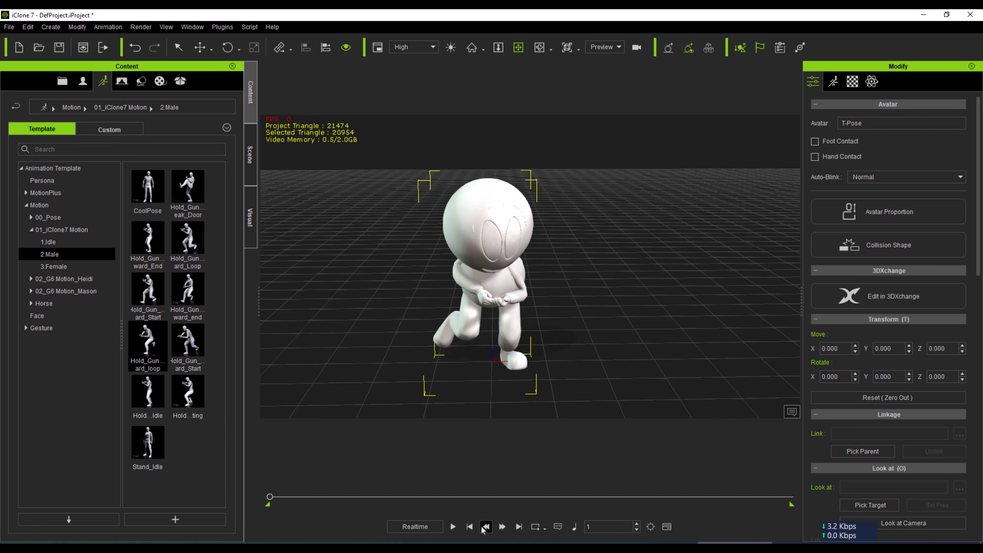
Play back the character's motion twice, return to the first frame, and view the character's material settings.
left_click(459, 527)
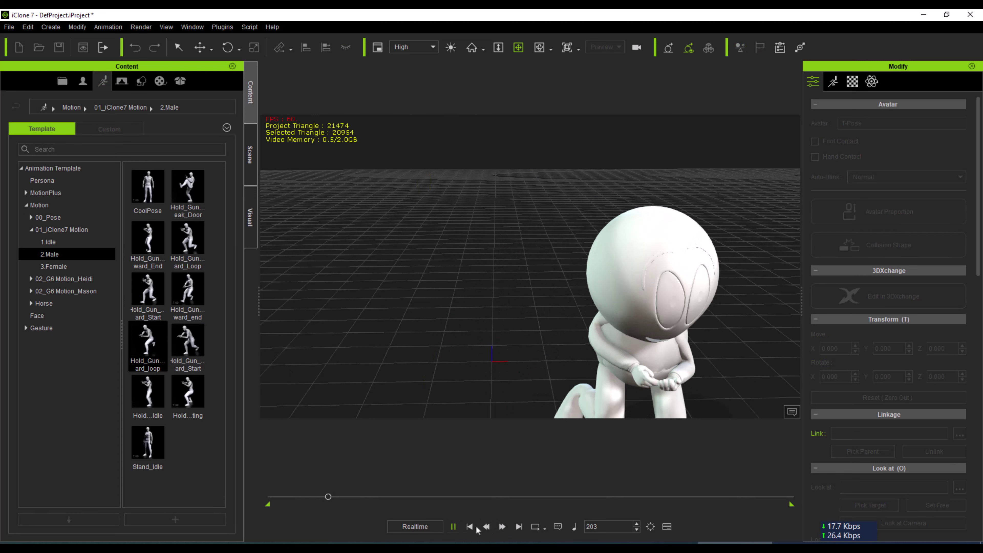
left_click(468, 528)
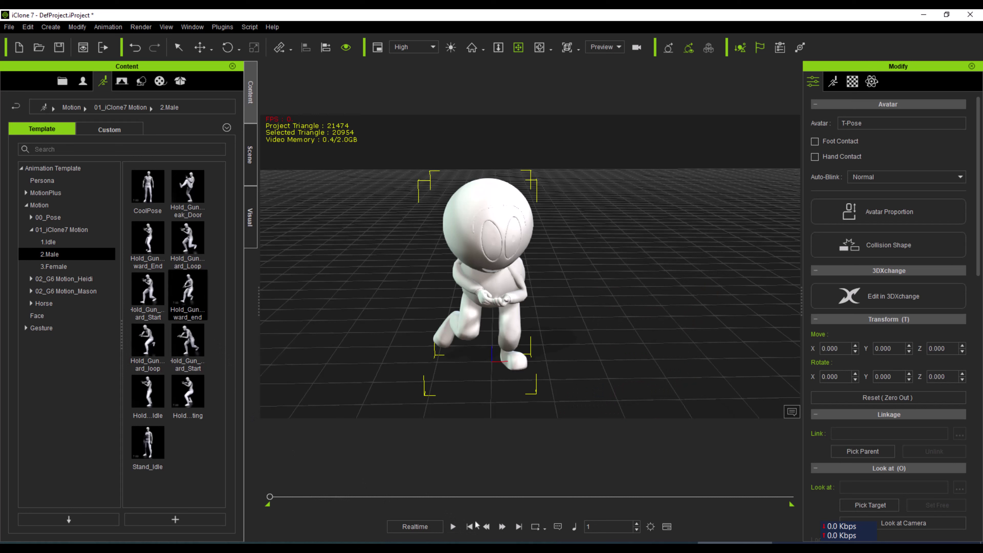
left_click(453, 527)
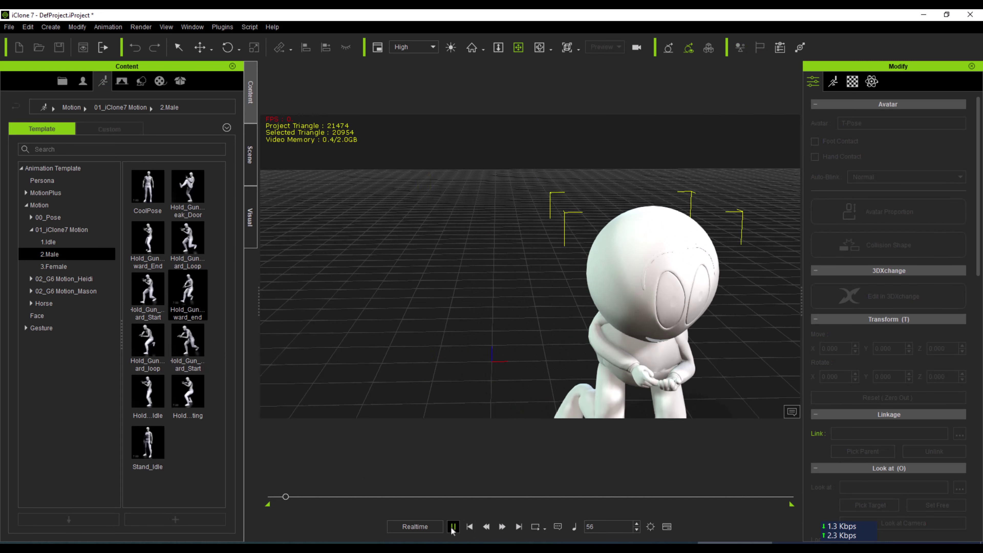
left_click(470, 528)
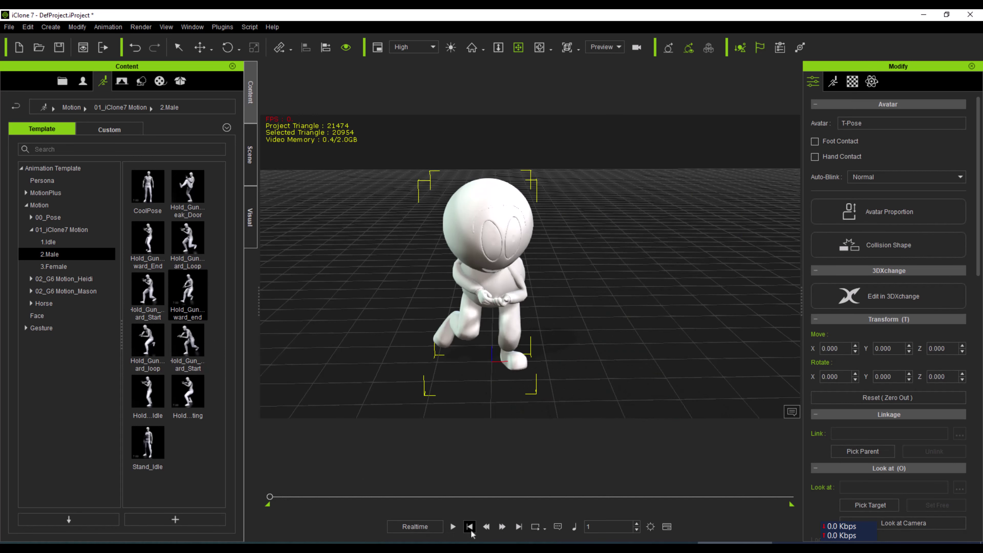
scroll(909, 285, "down", 1)
scroll(902, 271, "up", 1)
left_click(855, 82)
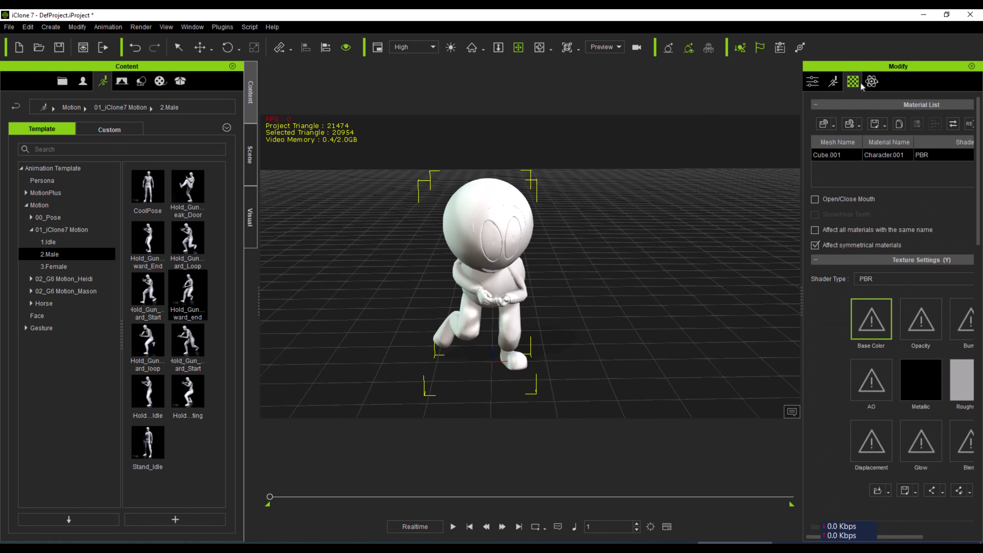
Save the project as DefProject.iProject in New folder (23) on the projects (J:) drive.
left_click(9, 27)
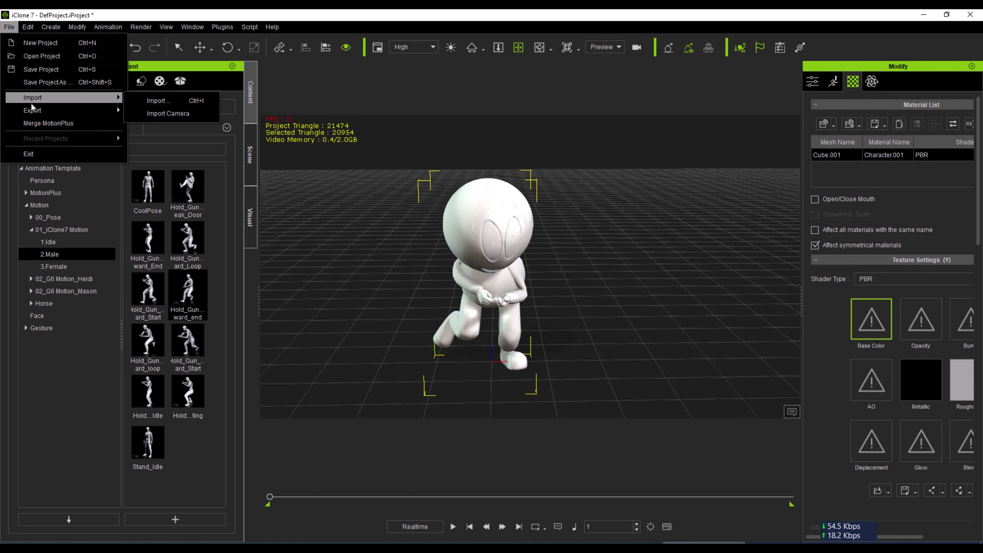
mouse_move(32, 111)
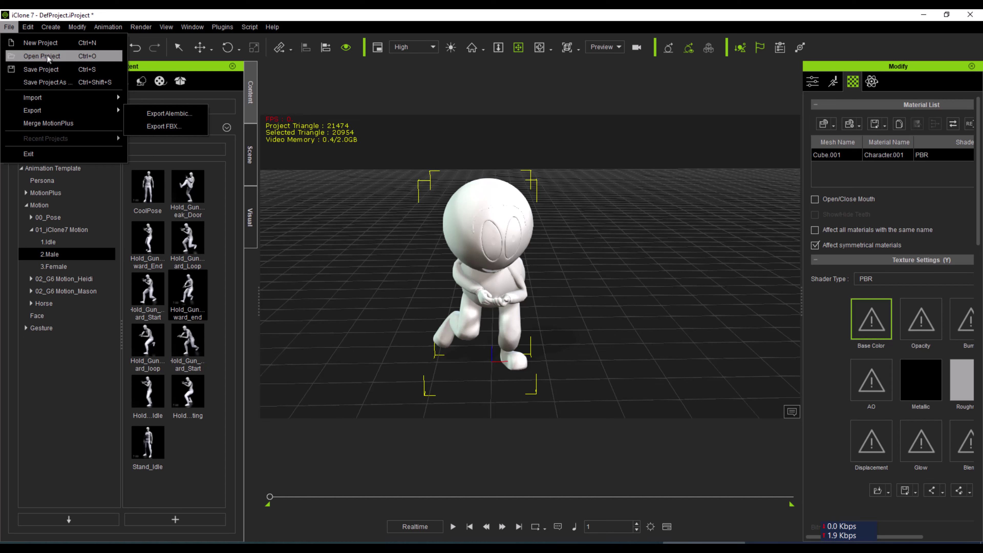
left_click(45, 82)
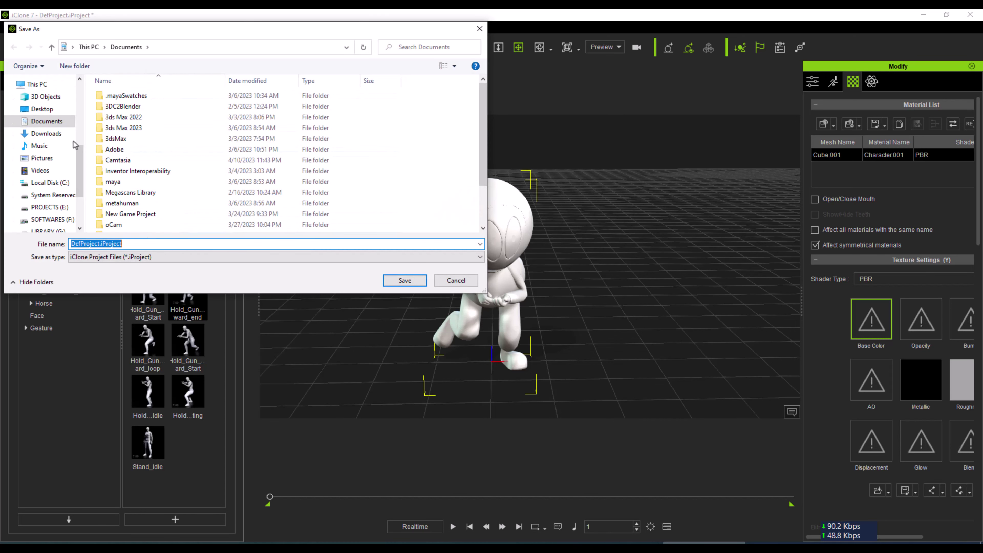
scroll(50, 157, "up", 2)
scroll(51, 157, "up", 2)
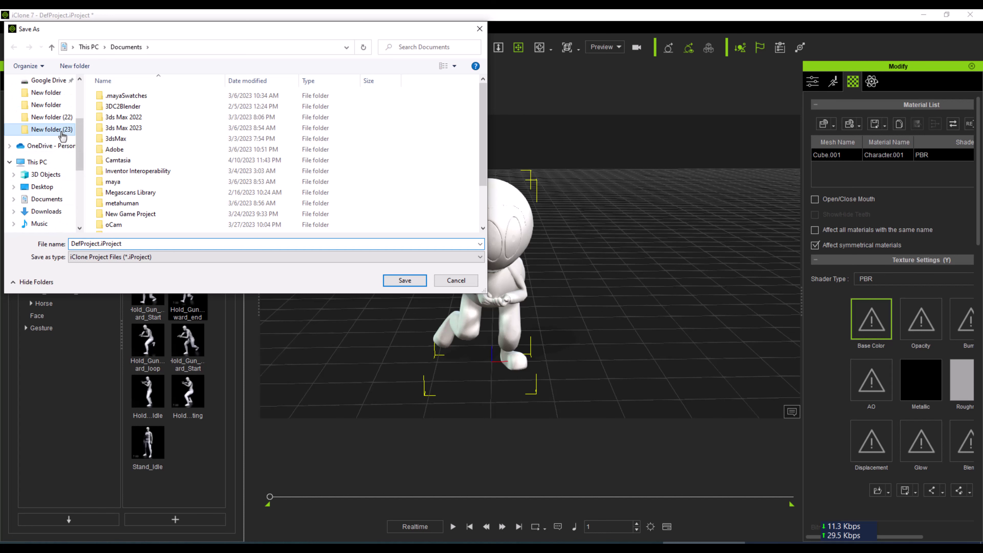
left_click(59, 130)
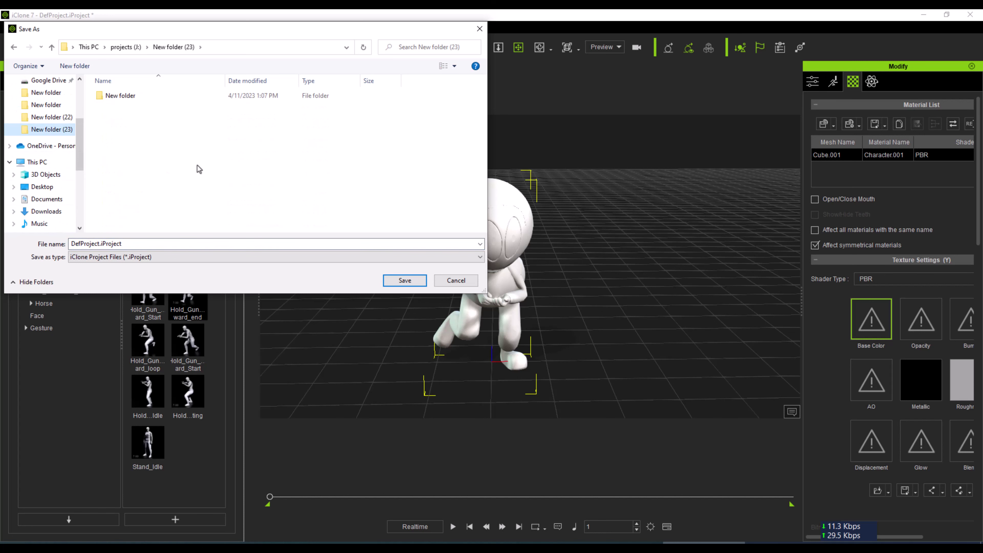
left_click(399, 280)
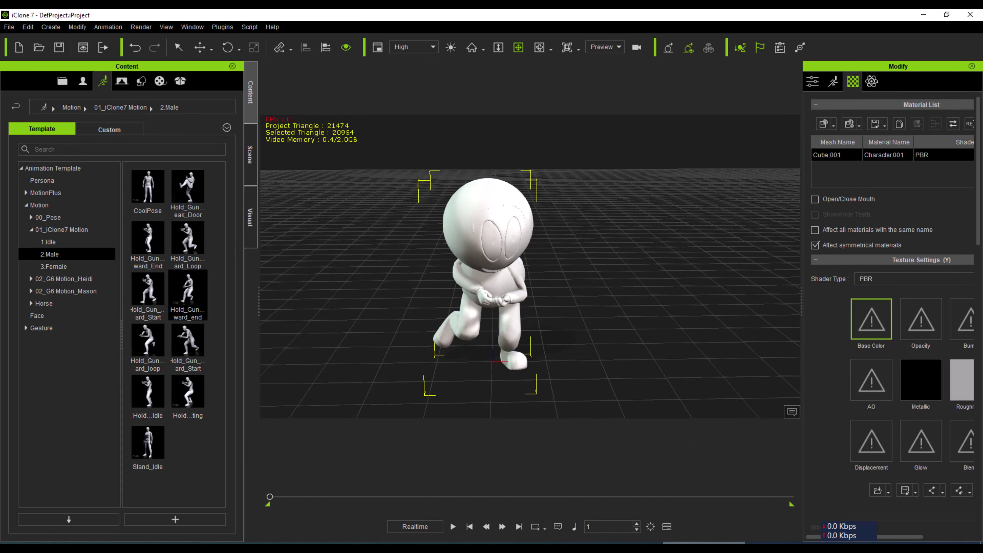
Switch to Blender and unpack the character material's Base Color image, writing it to its original location and overwriting the existing file.
key("alt+Tab")
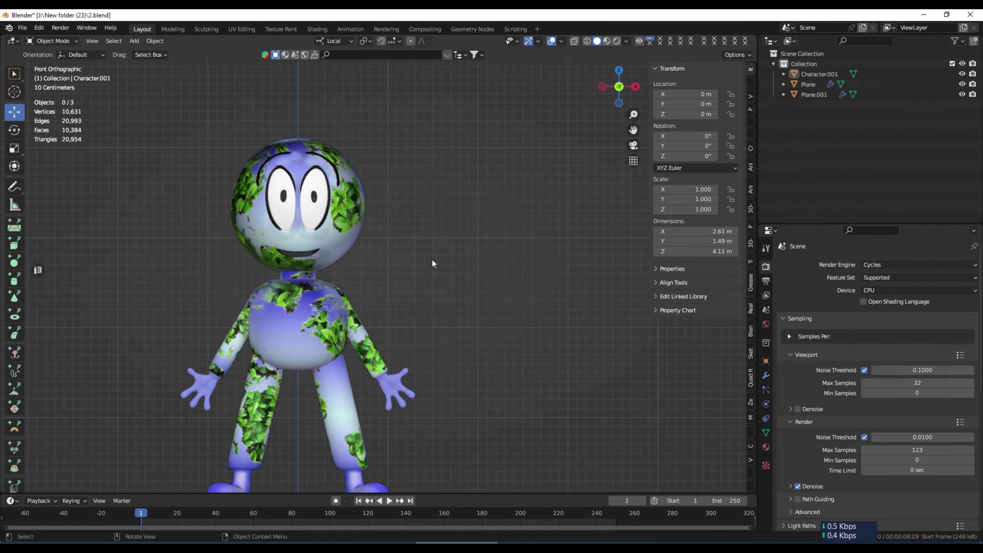
left_click(281, 316)
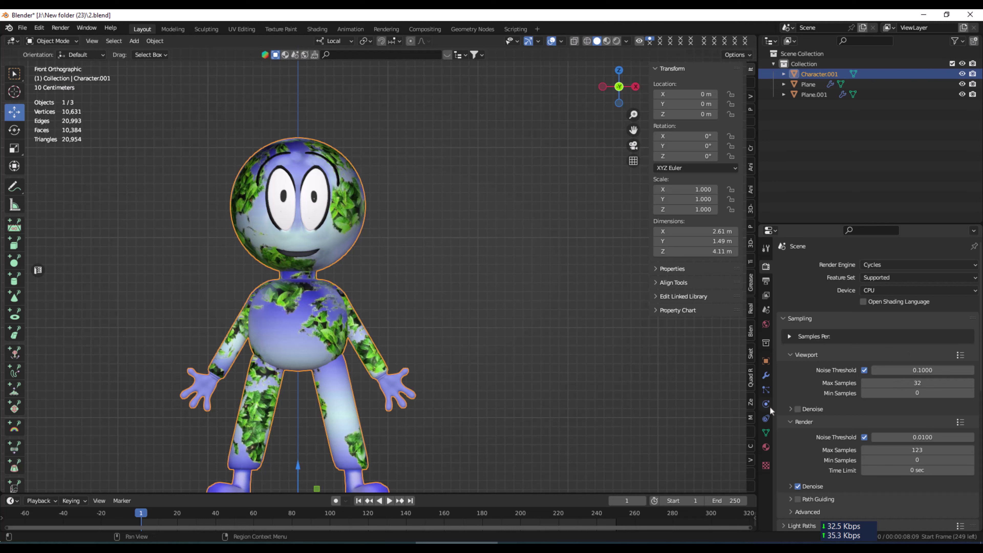
left_click(766, 448)
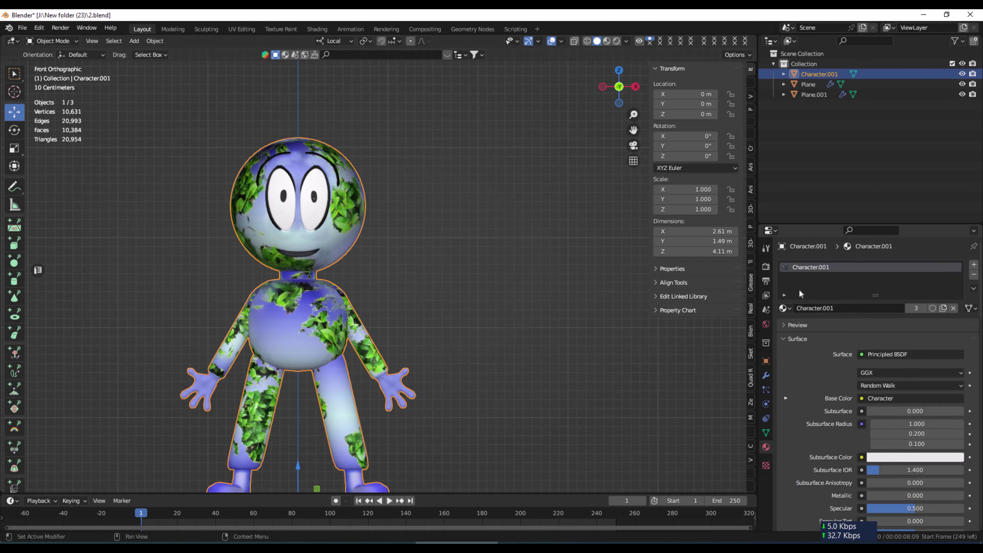
left_click(785, 398)
left_click(959, 411)
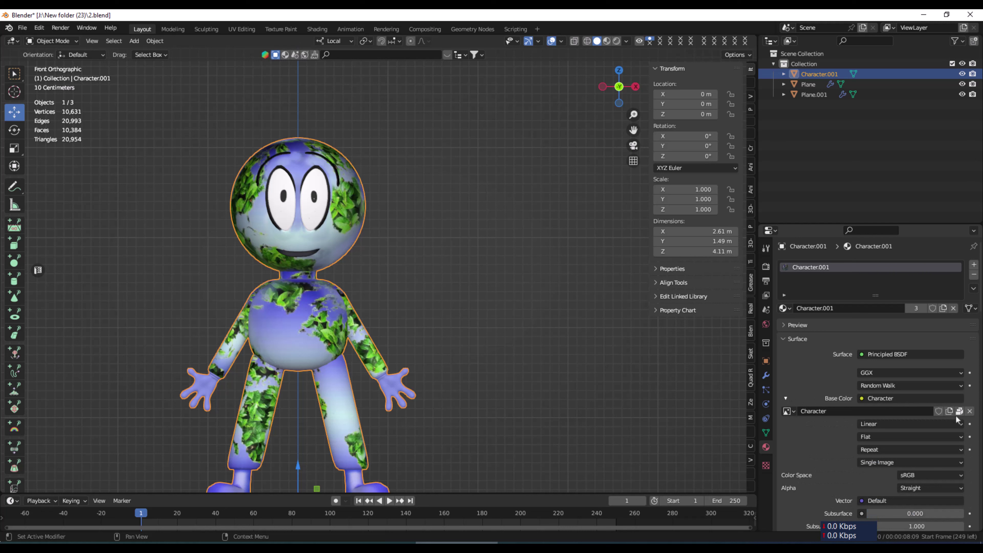
left_click(959, 411)
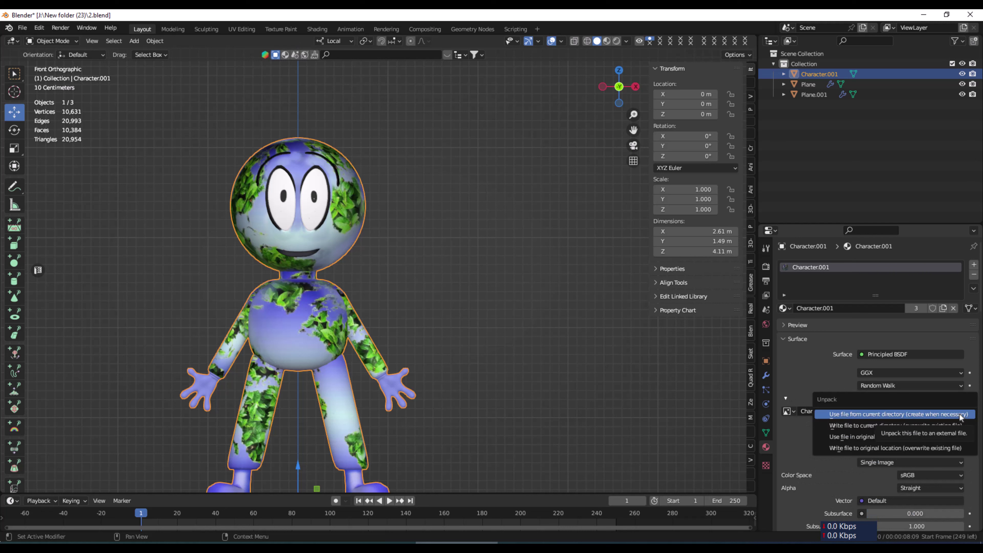
left_click(897, 448)
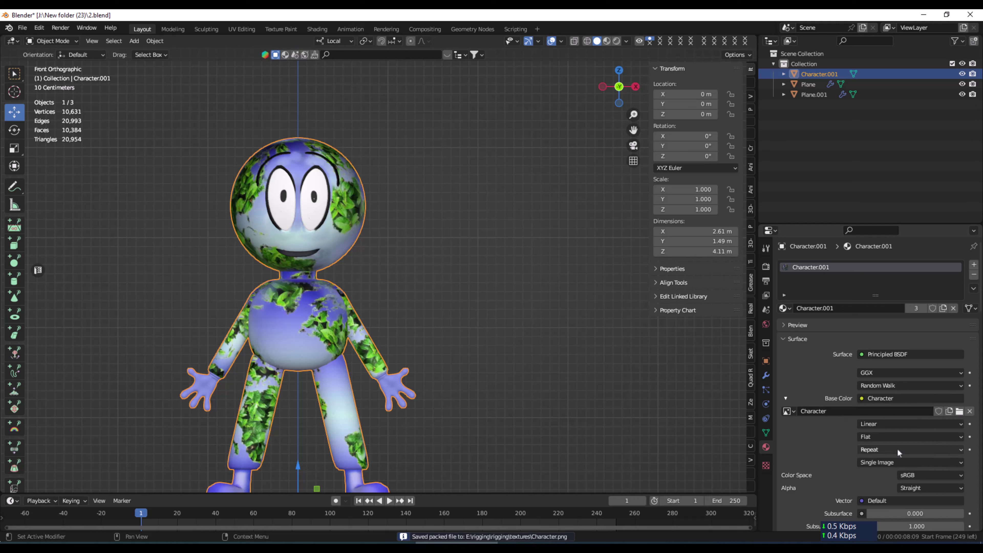
left_click(951, 411)
left_click(898, 520)
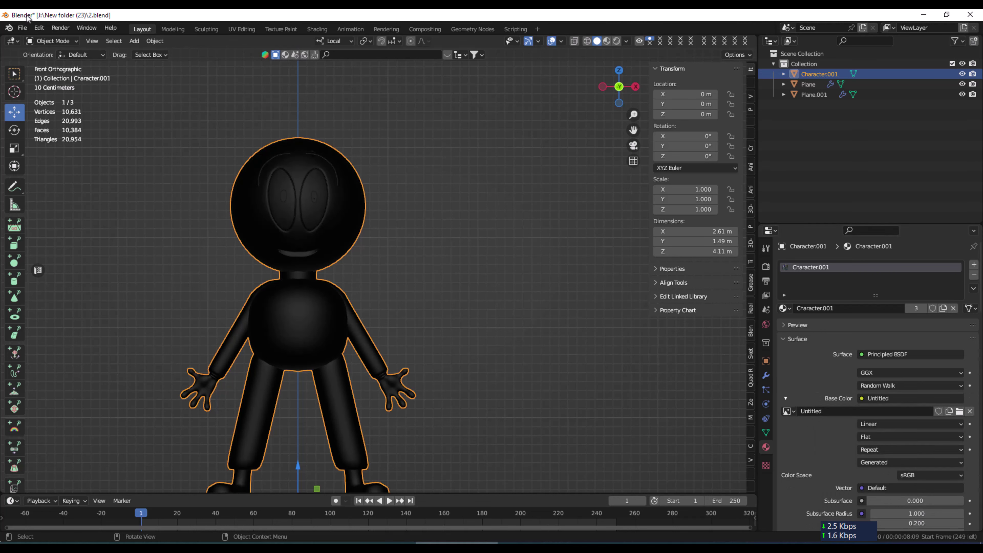
left_click(39, 27)
left_click(43, 39)
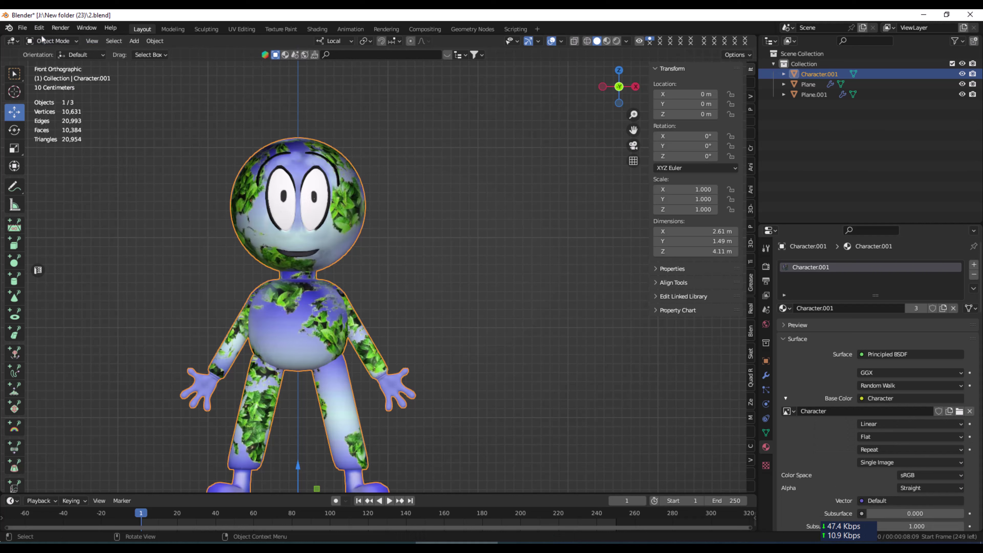
left_click(806, 412)
key("Escape")
left_click(794, 412)
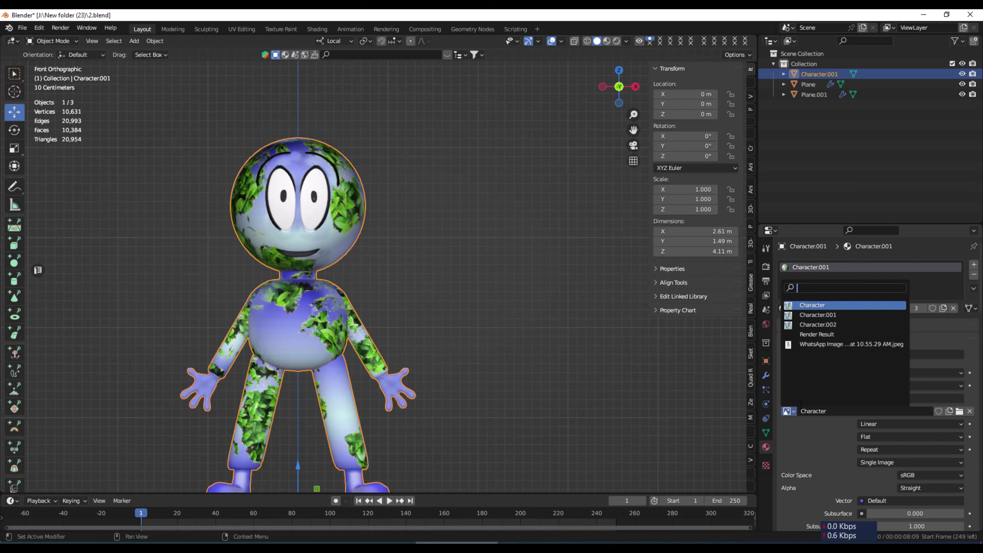
left_click(817, 306)
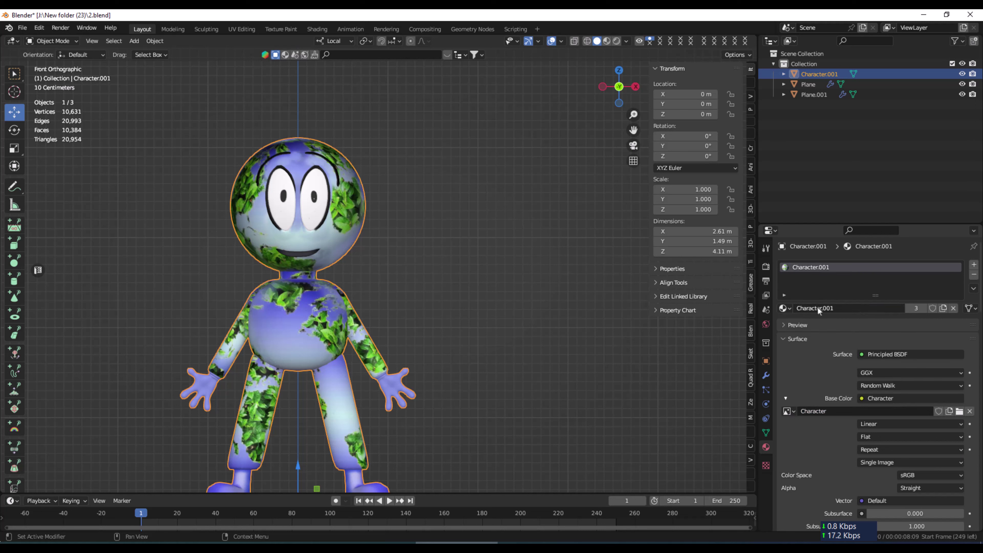
Start saving the Character texture image as Character.png from the Texture Paint workspace, cancel the save and return to the Layout workspace.
left_click(280, 29)
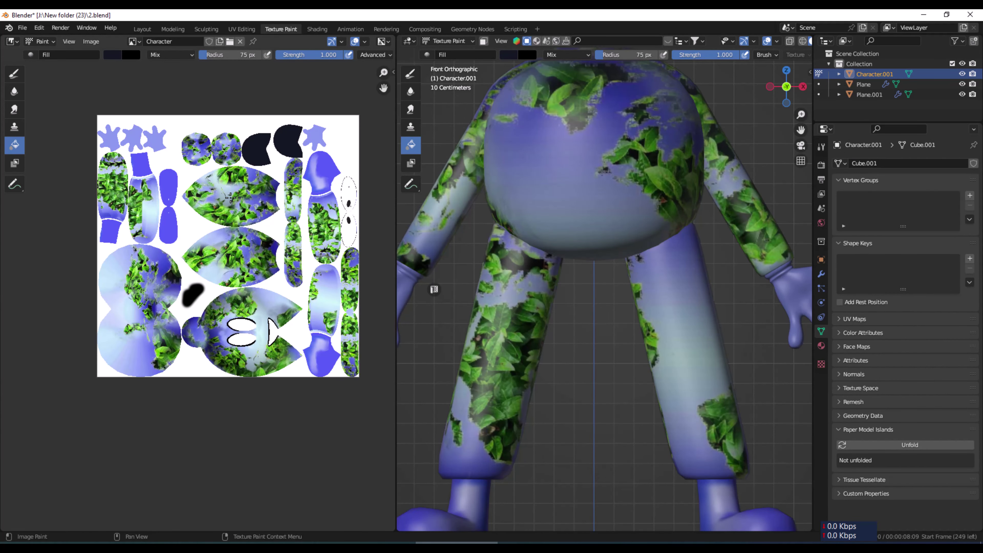
left_click(89, 46)
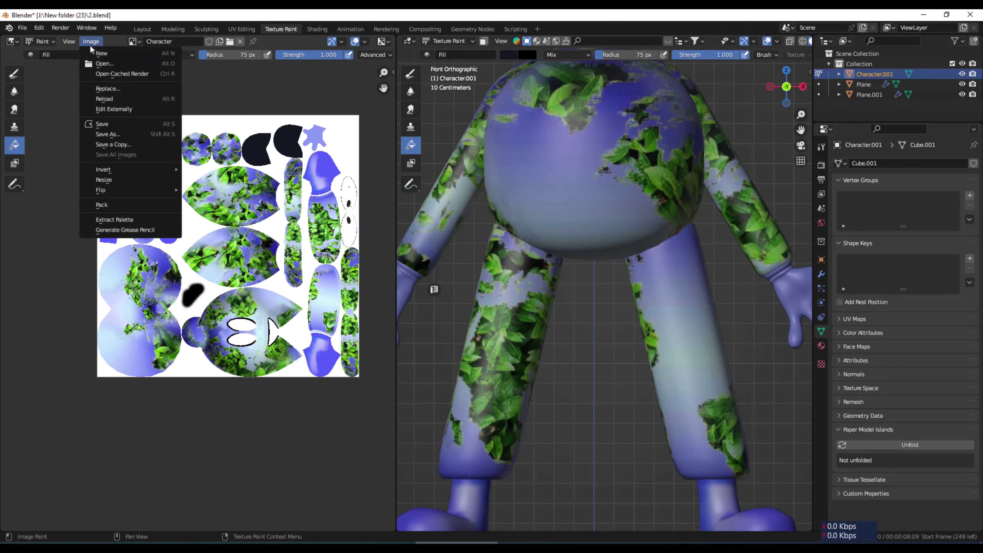
left_click(103, 133)
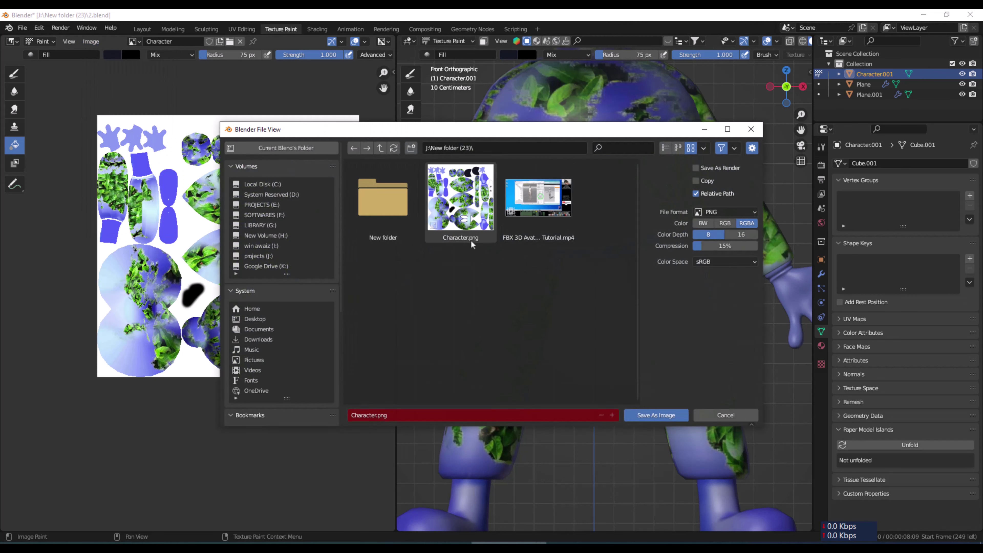
left_click(710, 419)
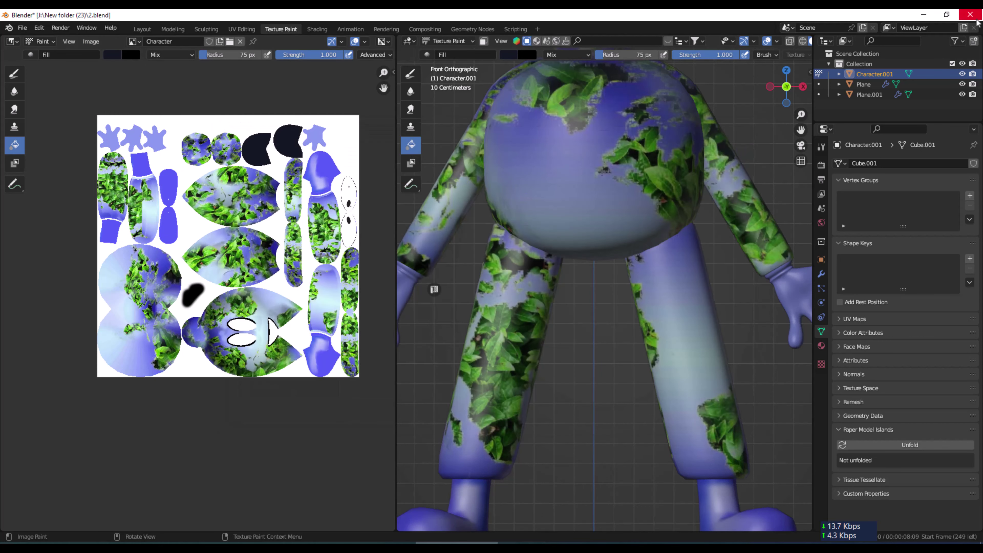
left_click(147, 29)
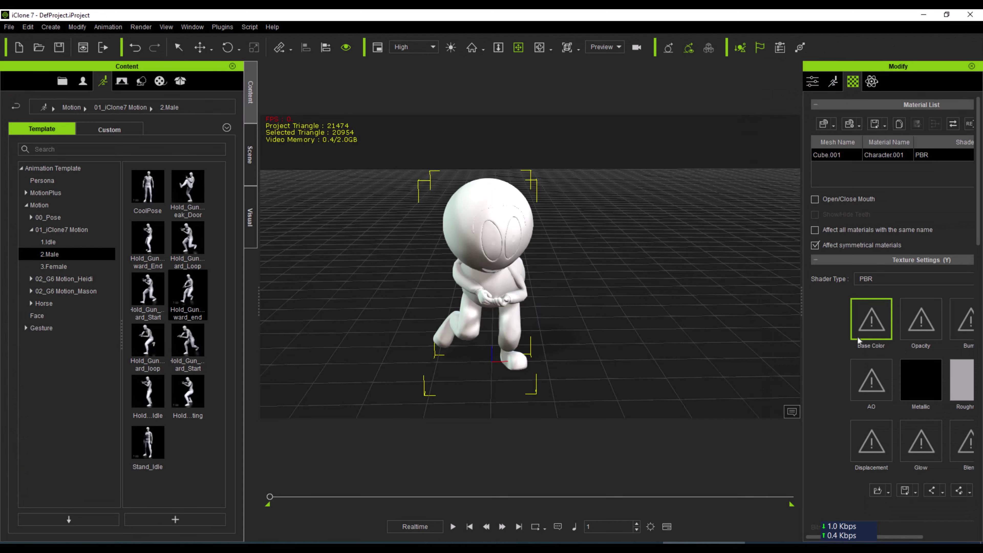
In iClone 7, load Character.png from New folder (23) as the character's Base Color texture and save the project.
double_click(869, 337)
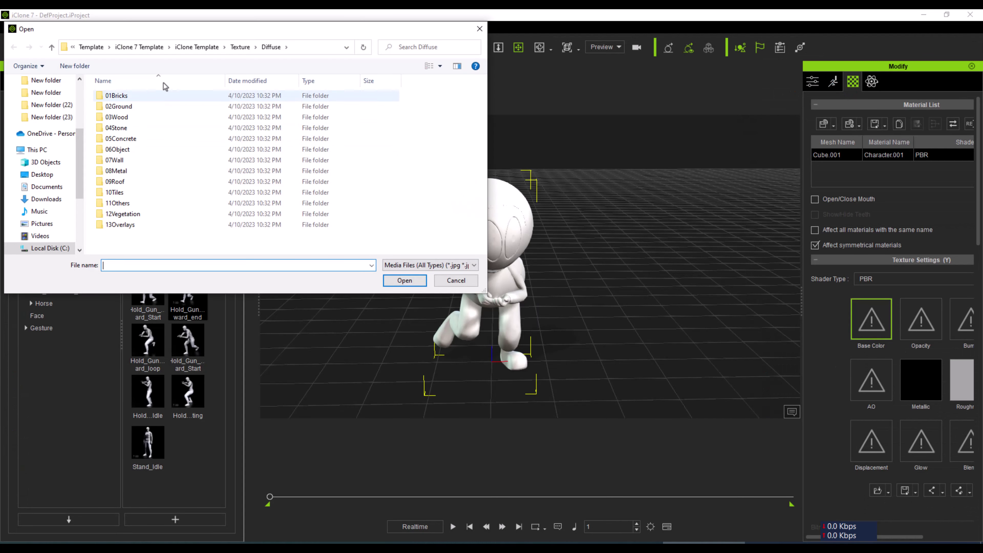
scroll(52, 172, "up", 1)
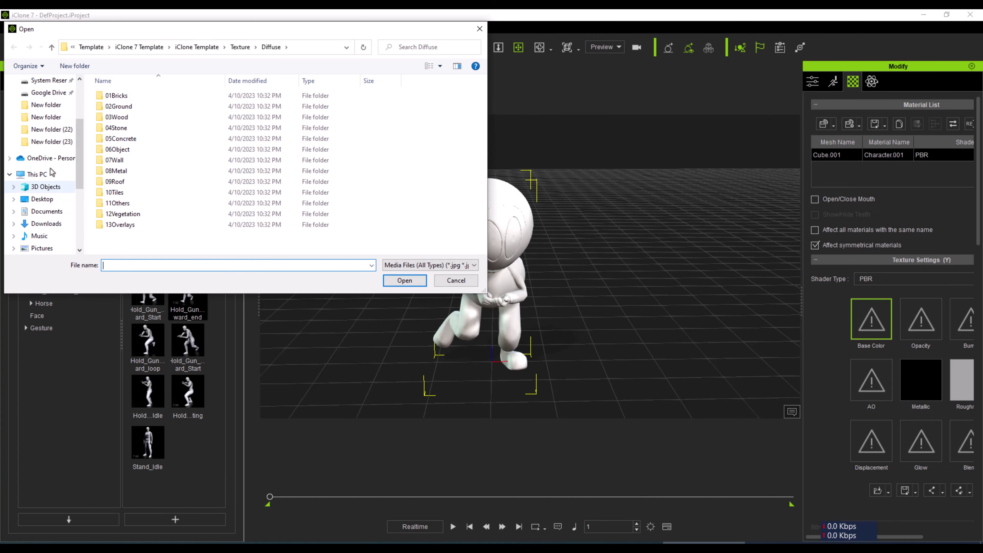
left_click(50, 141)
left_click(127, 109)
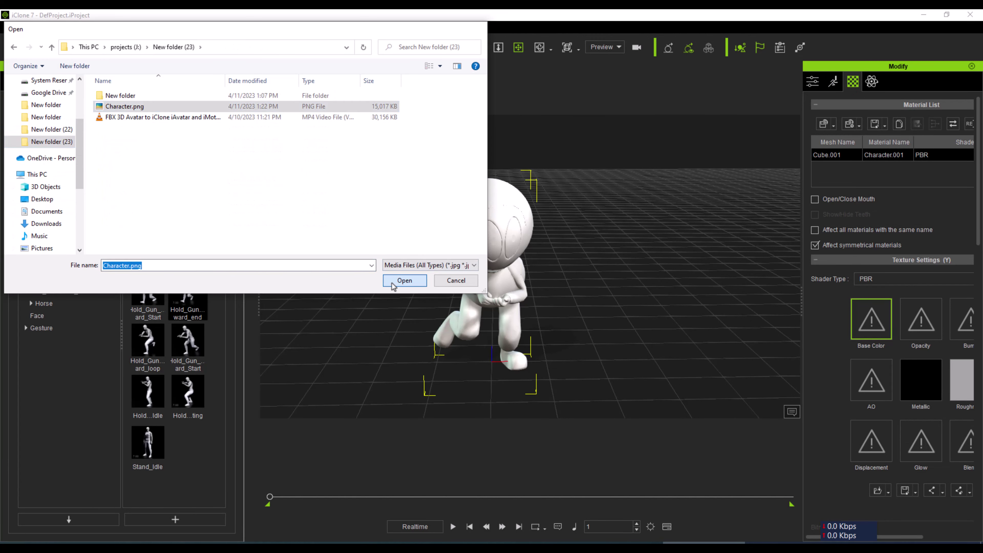
left_click(404, 280)
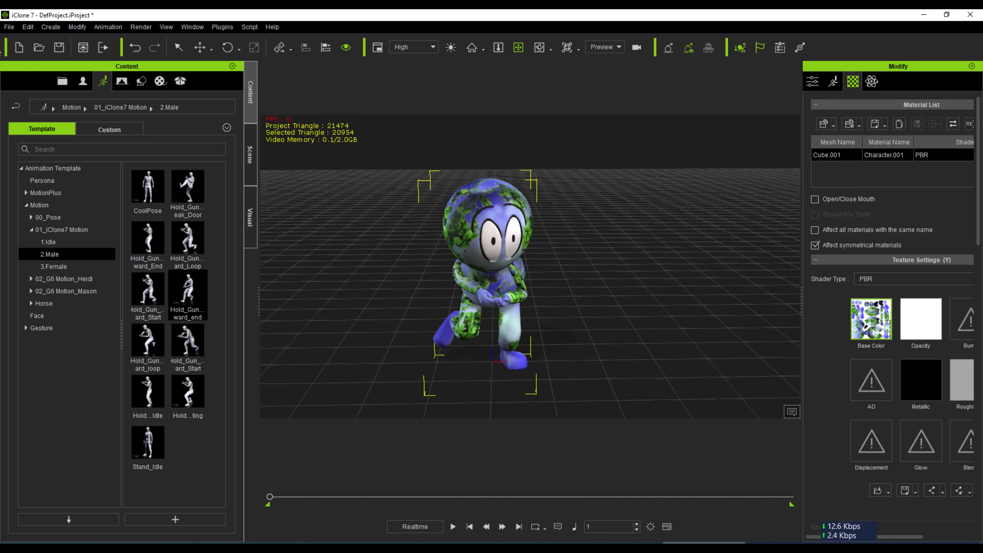
left_click(10, 29)
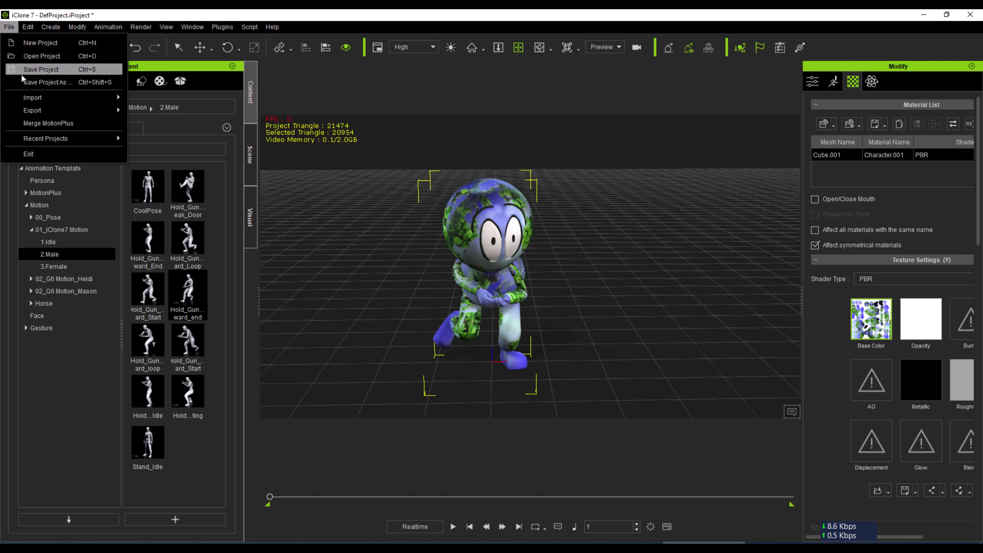
left_click(27, 70)
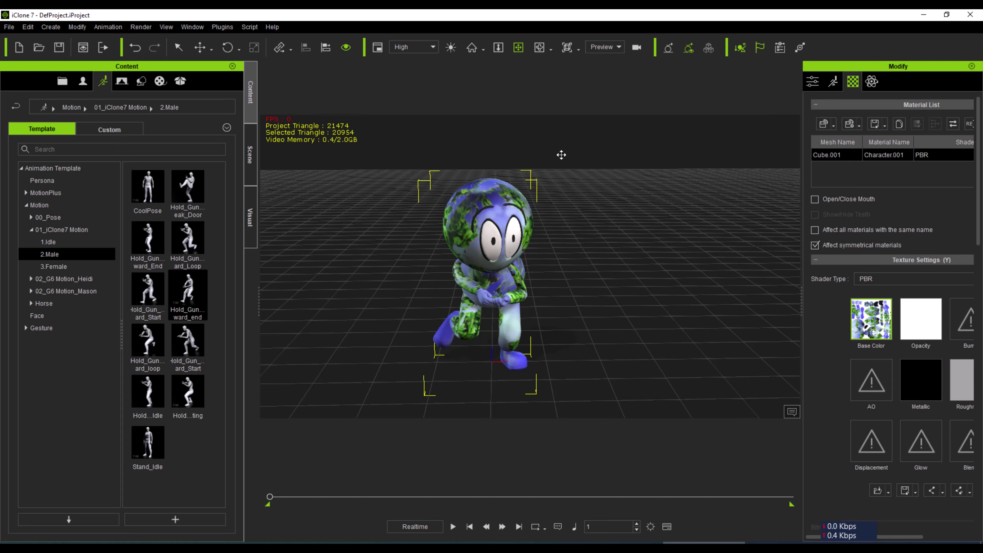
Apply the CoolPose motion from the 2.Male set to the character and save the project.
double_click(156, 200)
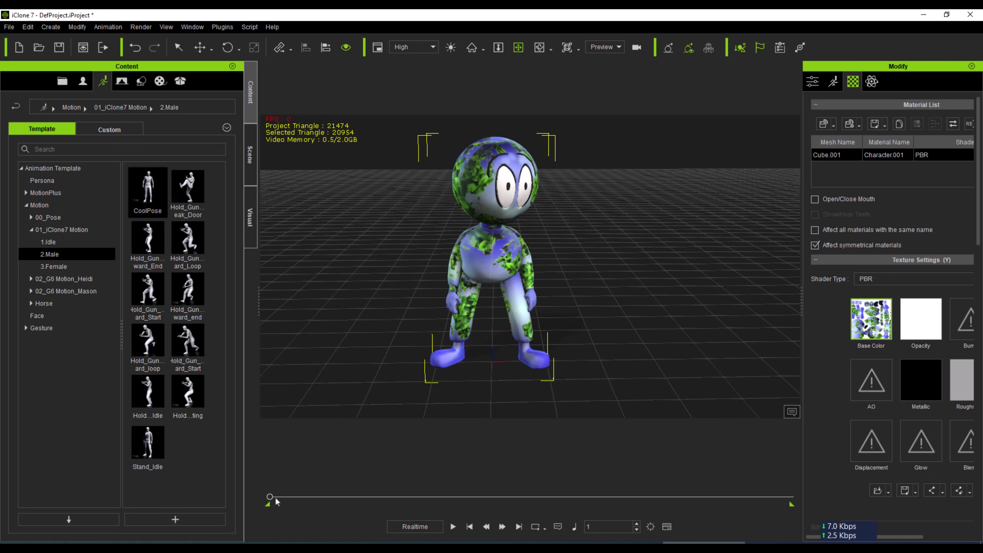
mouse_move(272, 497)
left_mouse_down()
mouse_move(402, 497)
mouse_move(254, 497)
mouse_move(353, 496)
mouse_move(277, 495)
left_mouse_up()
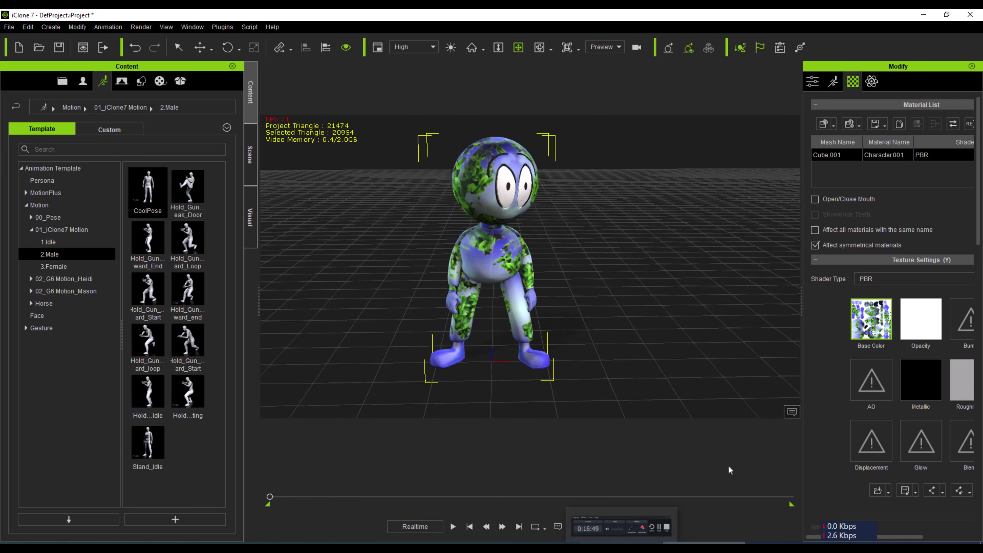
left_click(8, 26)
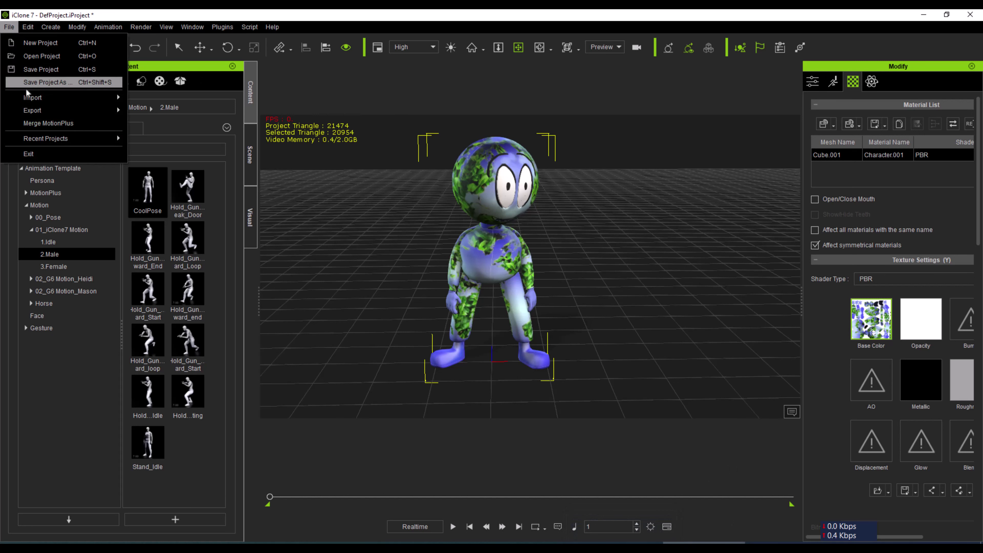
left_click(41, 69)
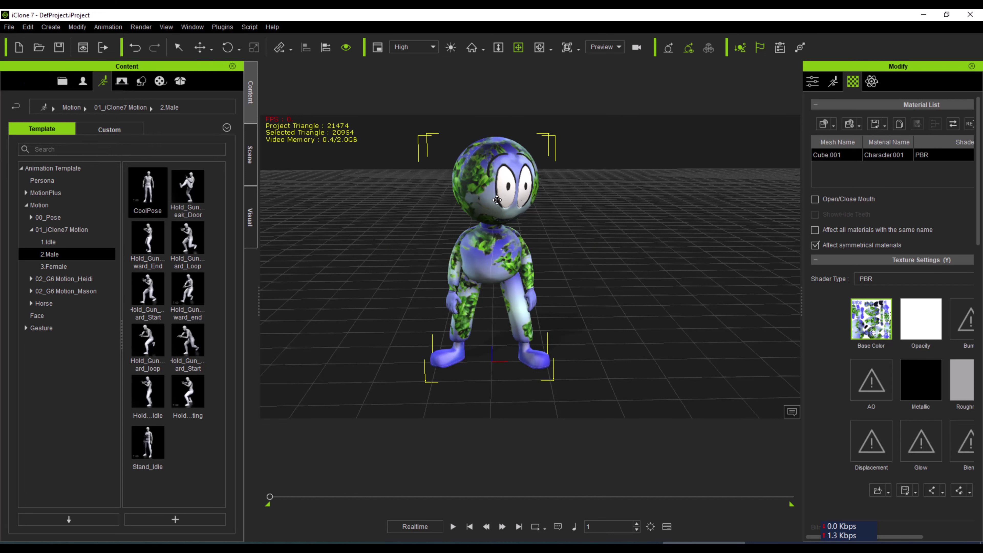
Look through the character's context commands and view the custom animation library.
right_click(497, 201)
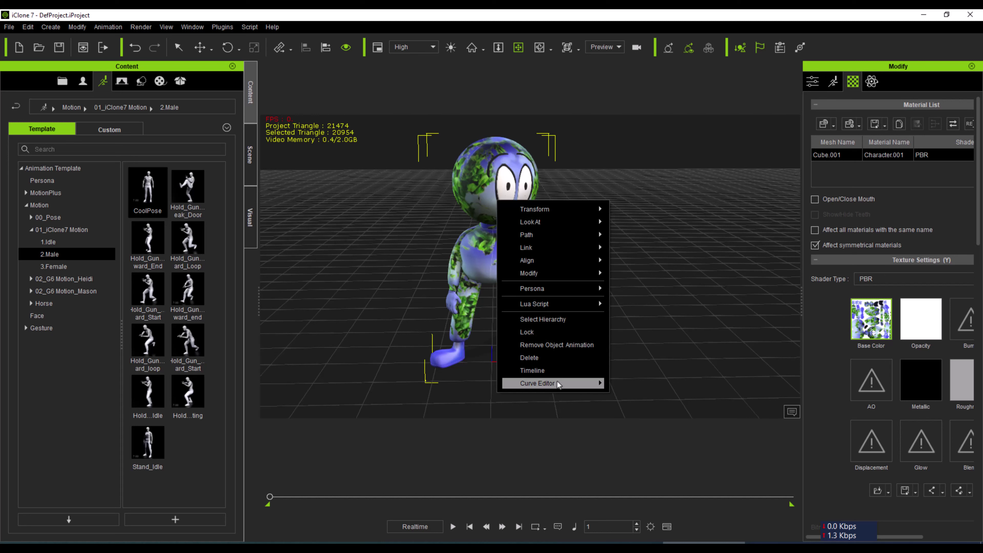
mouse_move(557, 382)
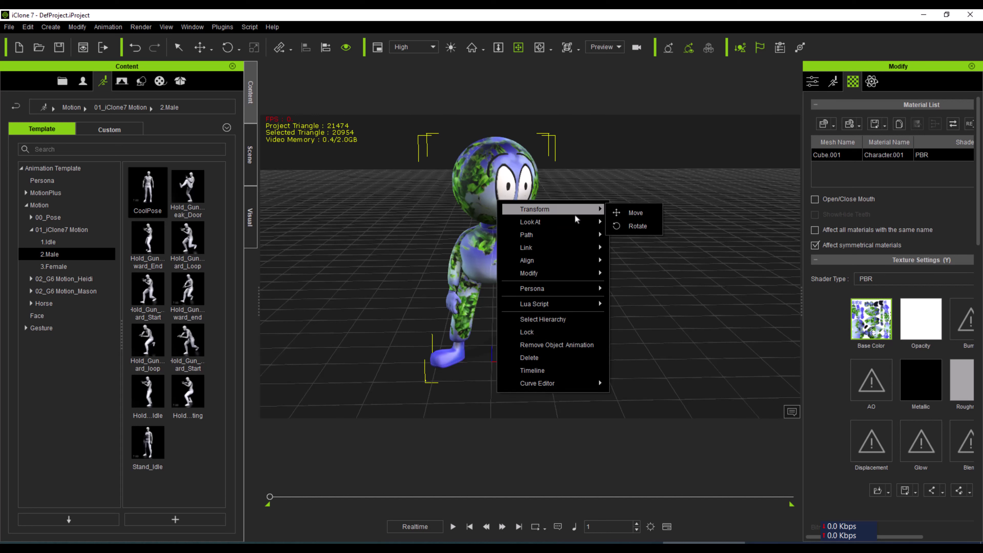
mouse_move(564, 280)
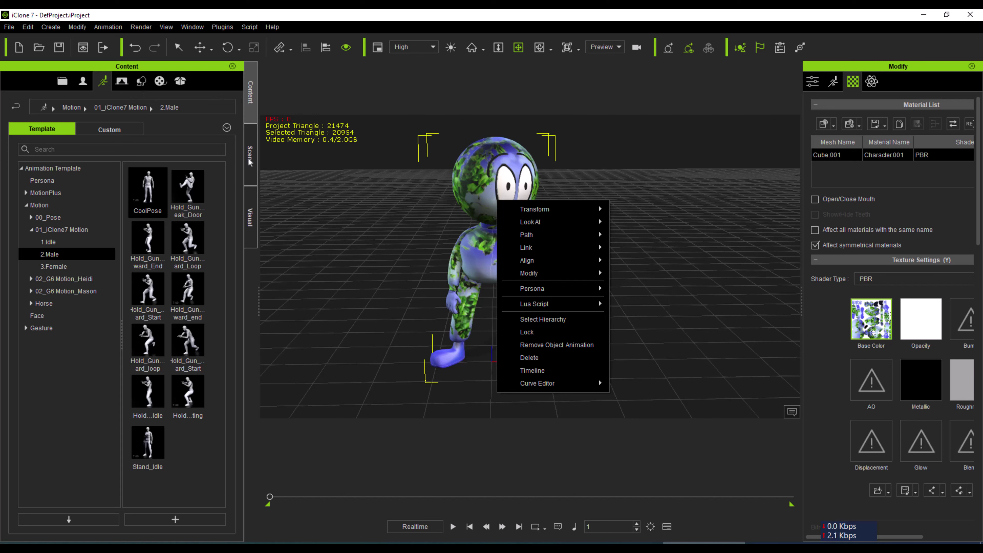
left_click(114, 130)
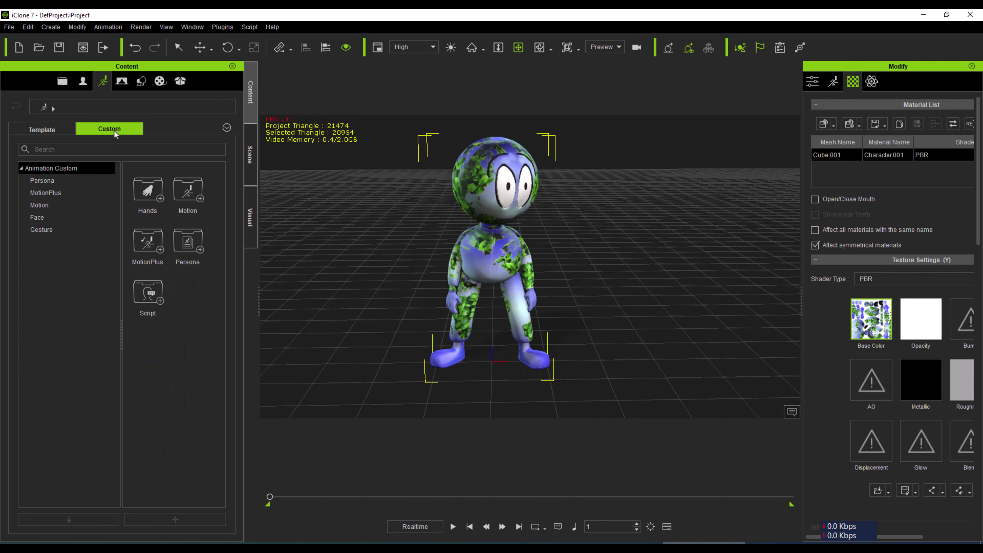
Add the textured character to the custom Avatar library under the name leafy.
left_click(42, 130)
left_click(82, 85)
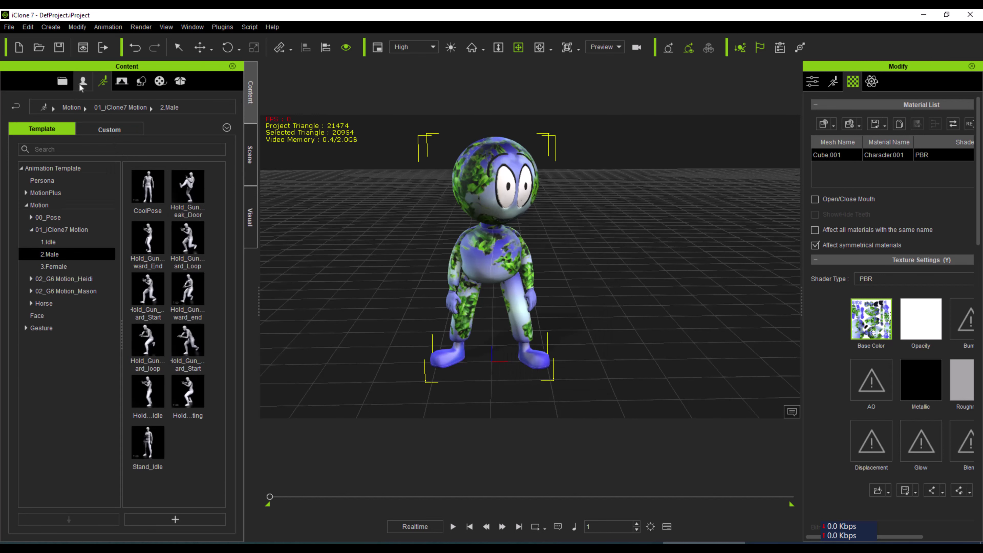
left_click(124, 132)
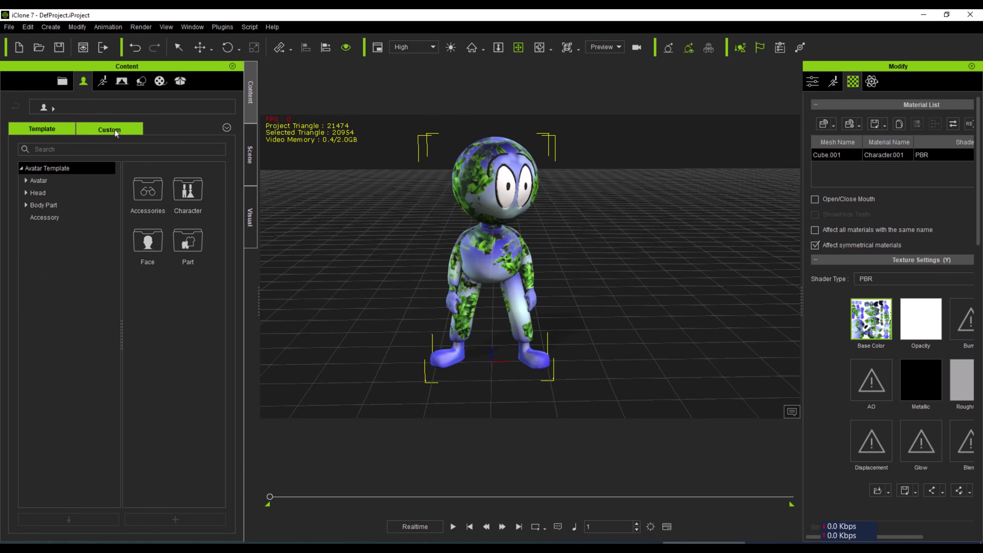
left_click(26, 181)
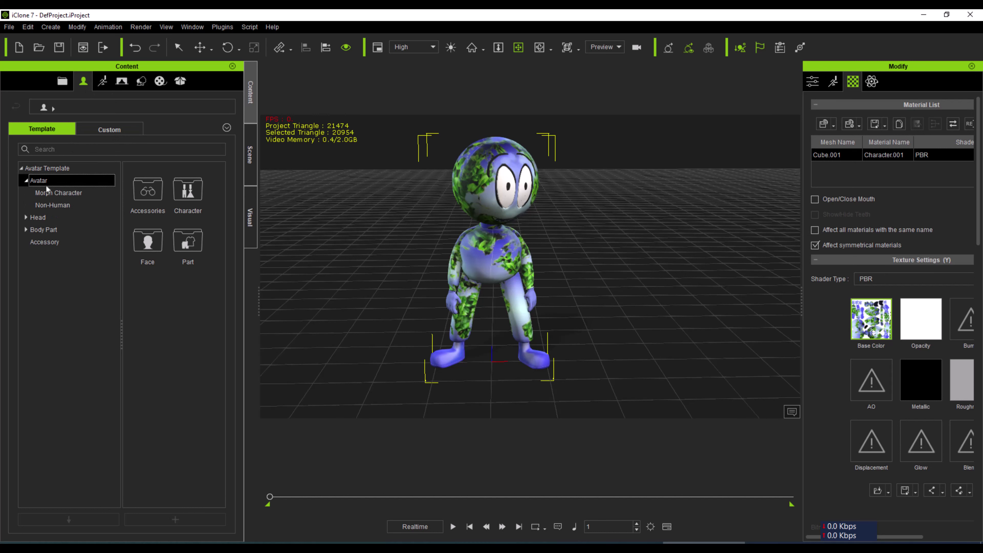
left_click(112, 132)
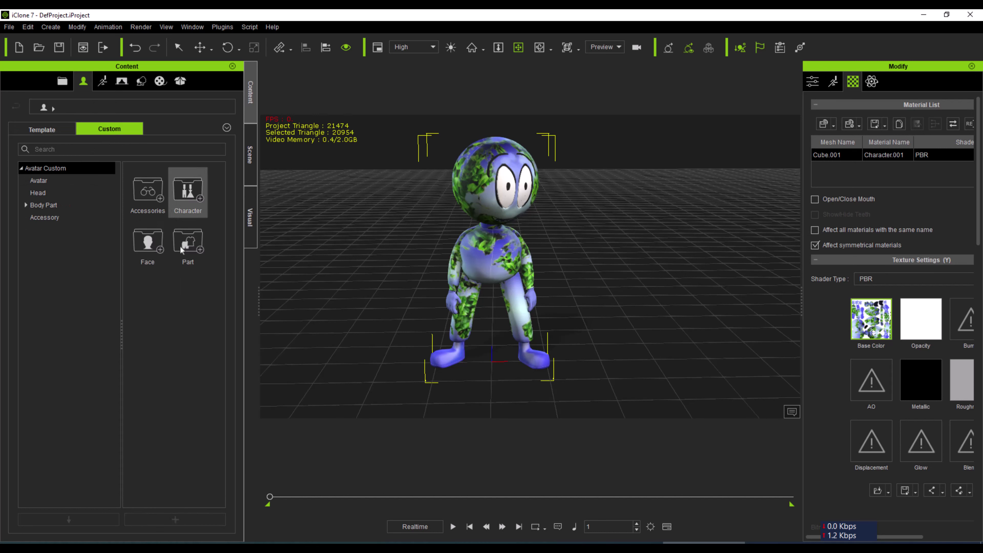
double_click(187, 193)
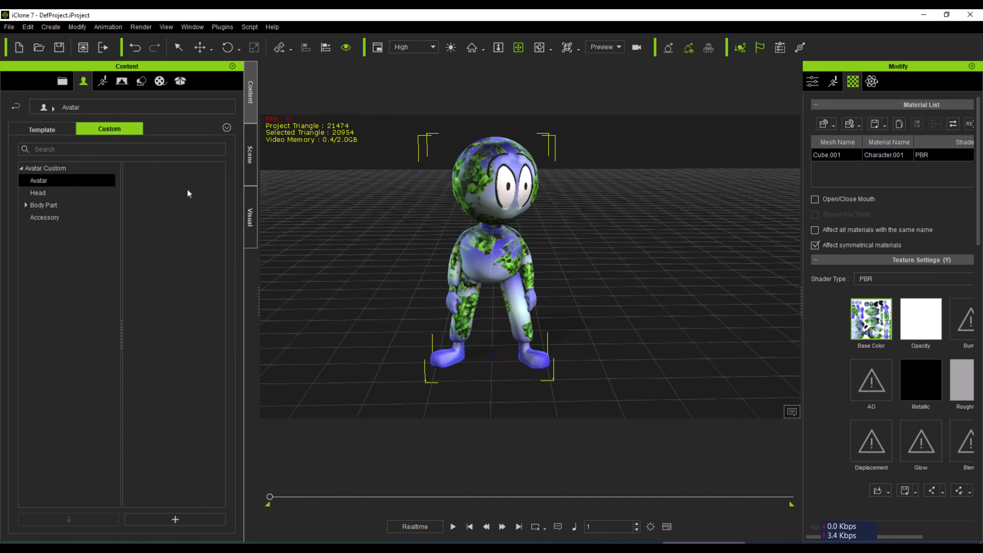
left_click(175, 519)
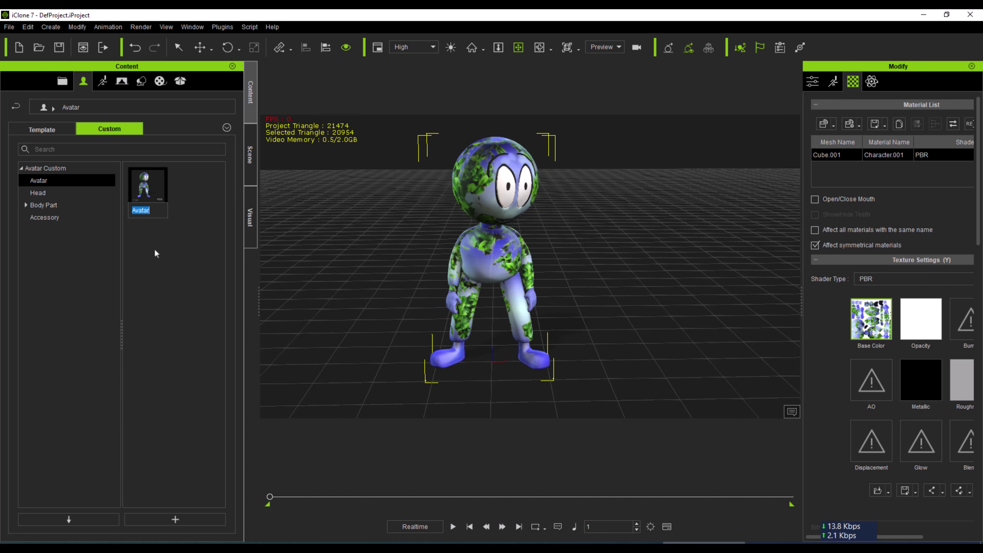
type("leafy")
key("Return")
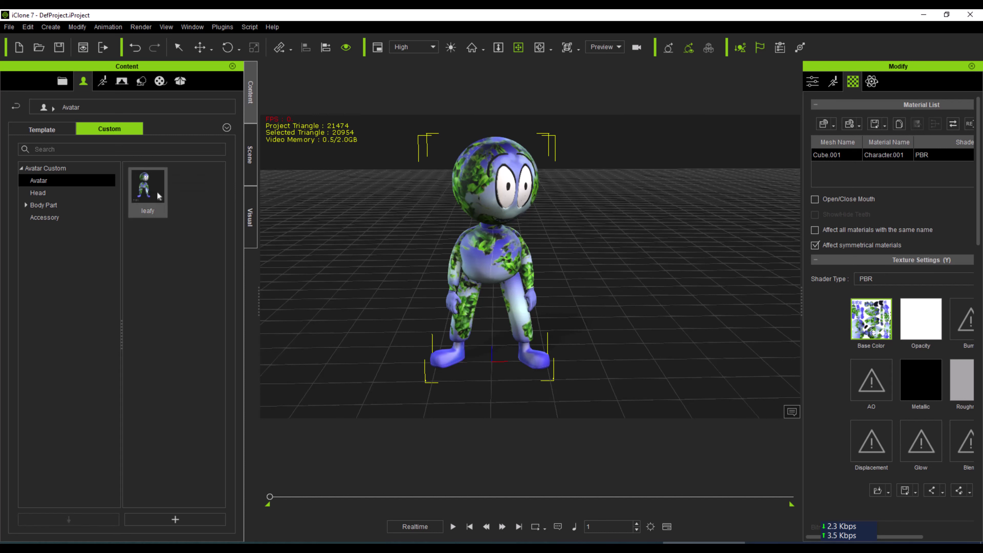
Apply the leafy avatar from the custom library and look through the character's texture and material settings.
right_click(133, 188)
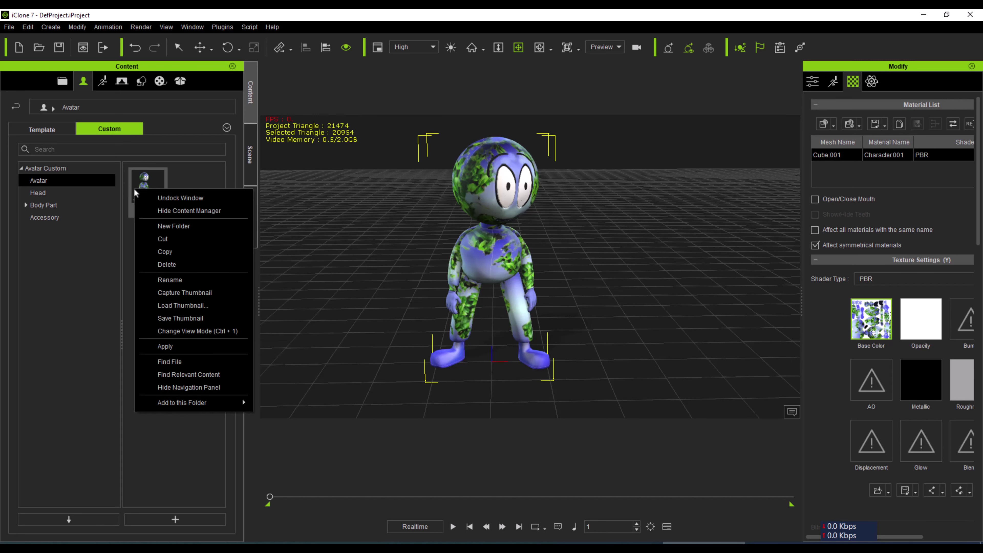
left_click(200, 350)
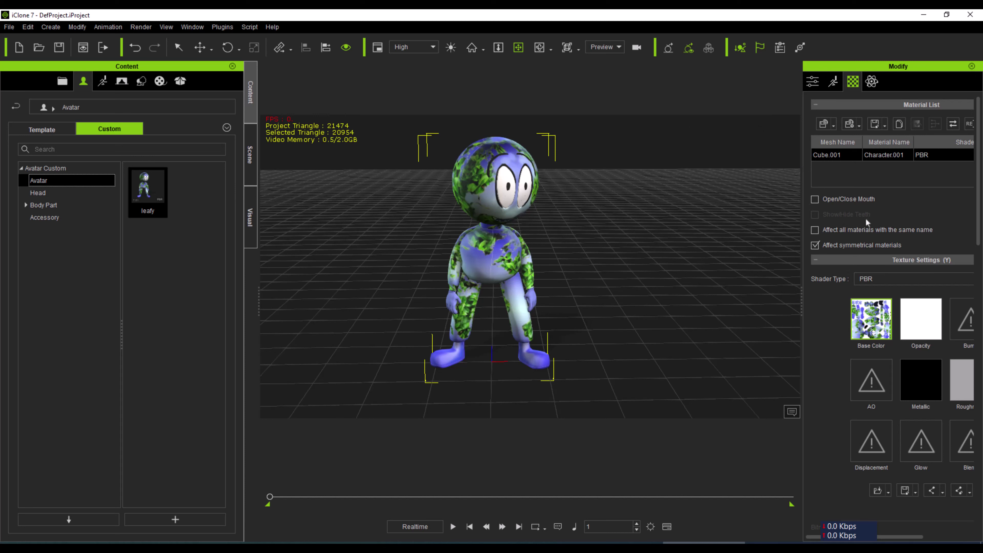
scroll(857, 362, "down", 5)
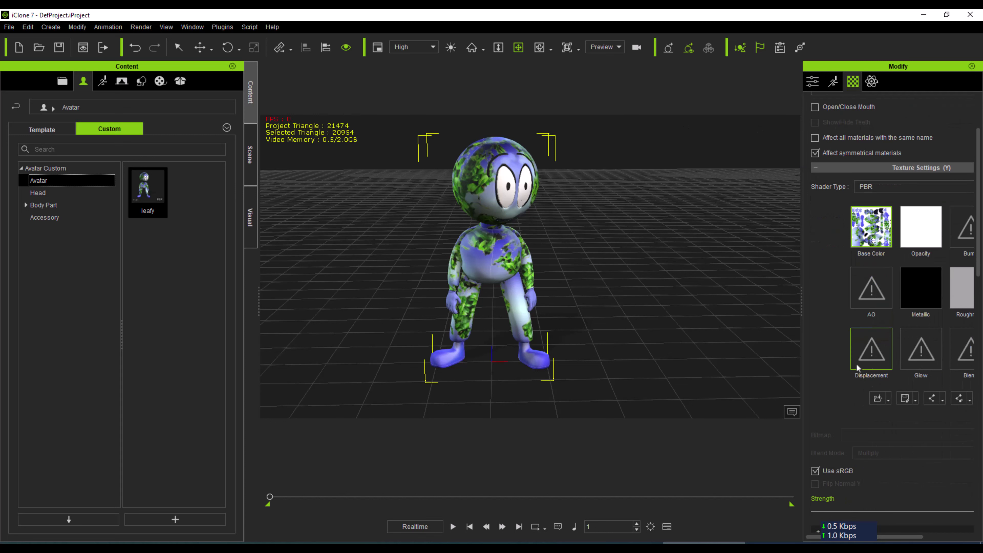
scroll(857, 364, "down", 5)
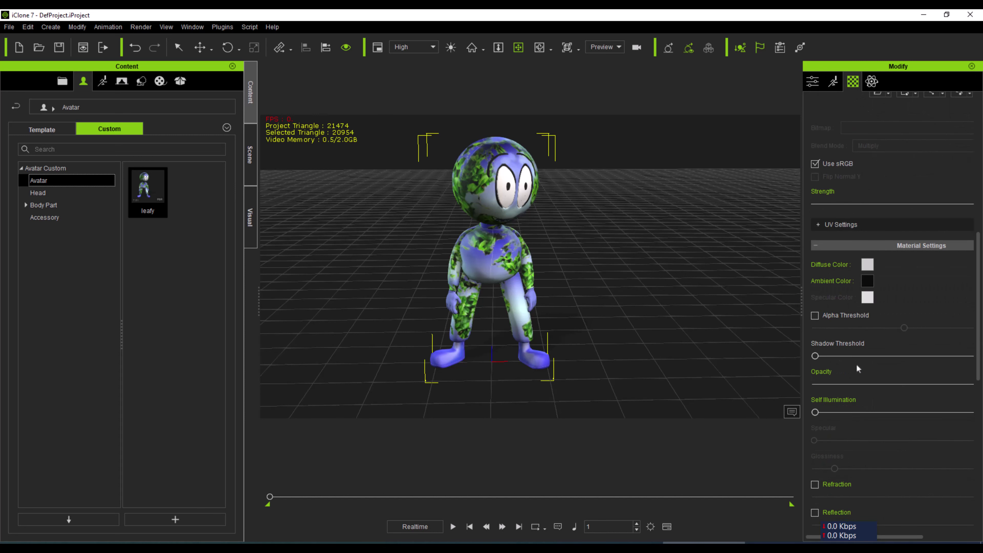
scroll(856, 364, "up", 10)
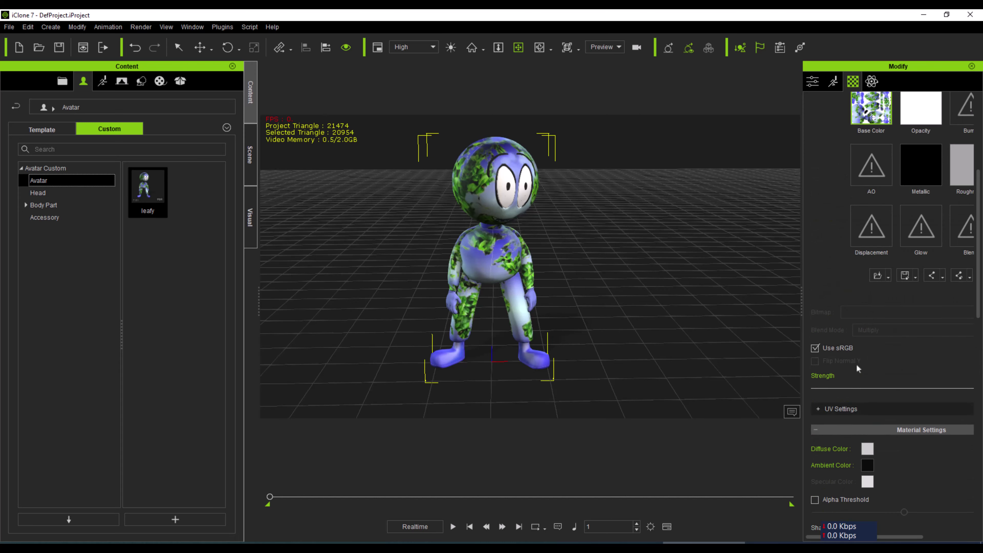